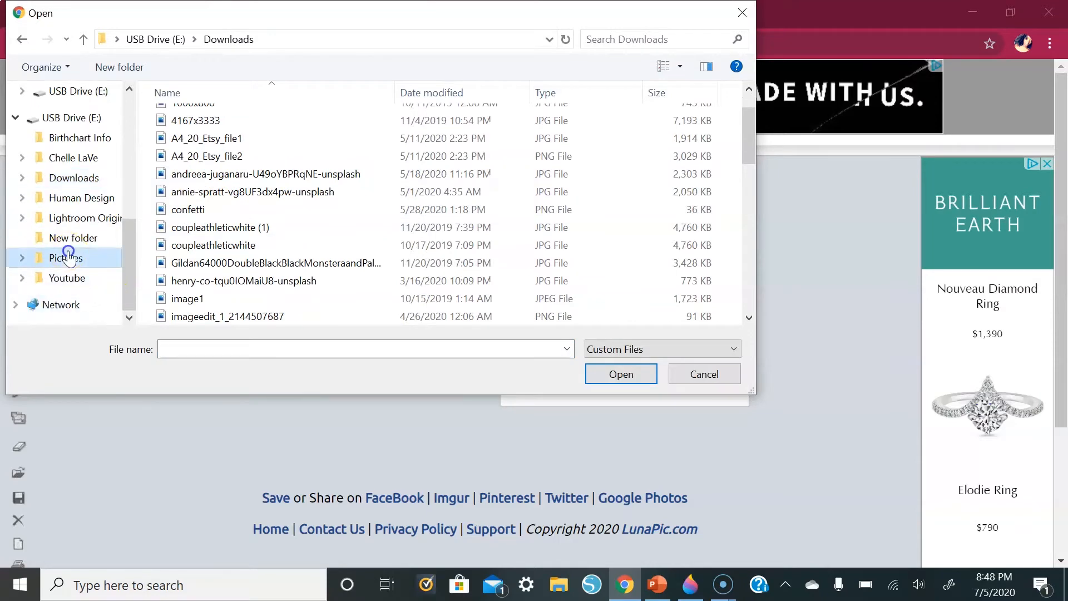
Browse the upload folders and open the Strong (Breast Cancer) image from the computer's Pictures folder
{"action": "scroll", "coordinate": [349, 196], "scroll_direction": "down", "scroll_amount": 10}
{"action": "scroll", "coordinate": [337, 207], "scroll_direction": "up", "scroll_amount": 2}
{"action": "scroll", "coordinate": [331, 209], "scroll_direction": "down", "scroll_amount": 2}
{"action": "scroll", "coordinate": [65, 198], "scroll_direction": "up", "scroll_amount": 2}
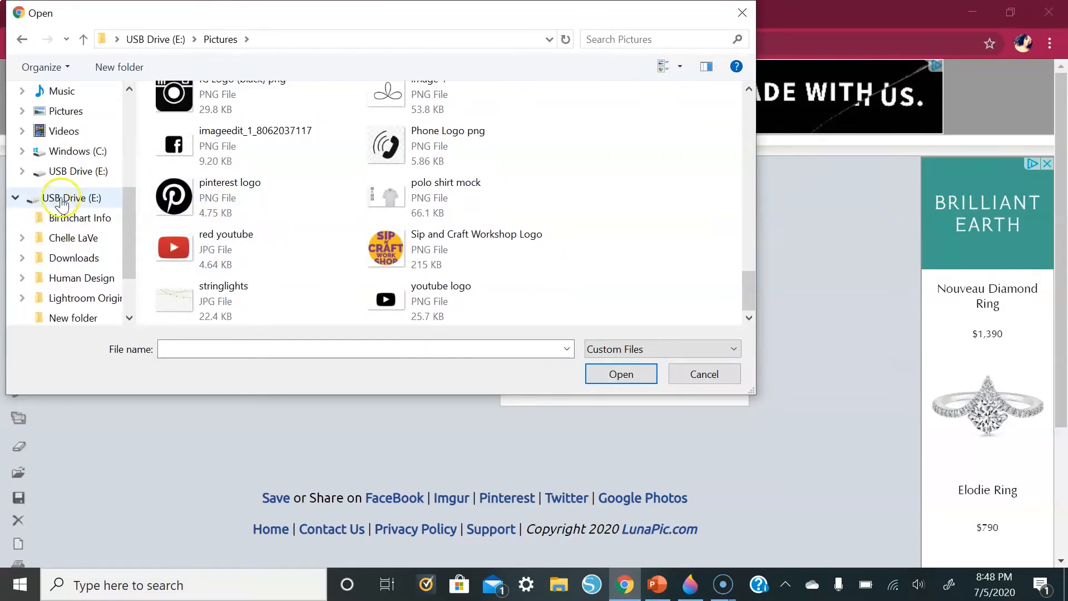
{"action": "left_click", "coordinate": [70, 110]}
{"action": "left_click", "coordinate": [274, 142]}
{"action": "left_click", "coordinate": [624, 375]}
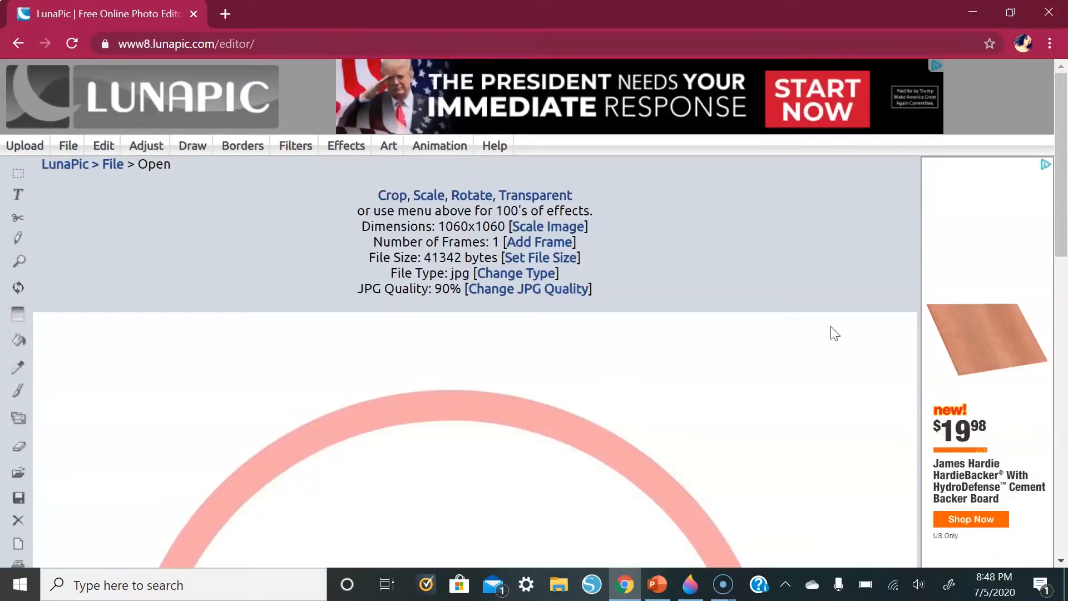
Make the white background area outside the logo's circle transparent
{"action": "scroll", "coordinate": [824, 325], "scroll_direction": "down", "scroll_amount": 10}
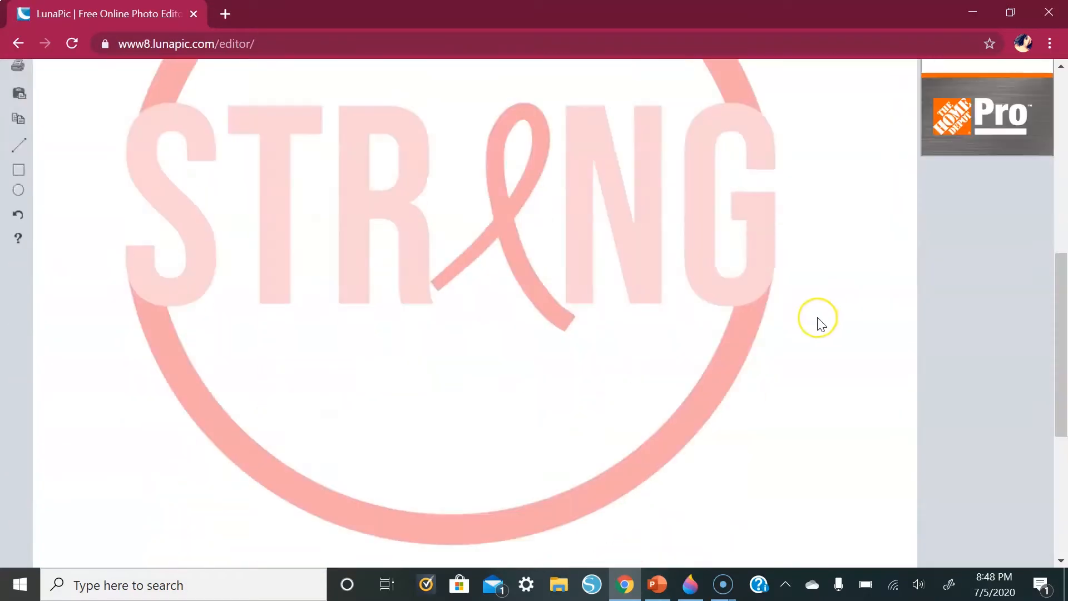
{"action": "scroll", "coordinate": [818, 323], "scroll_direction": "up", "scroll_amount": 10}
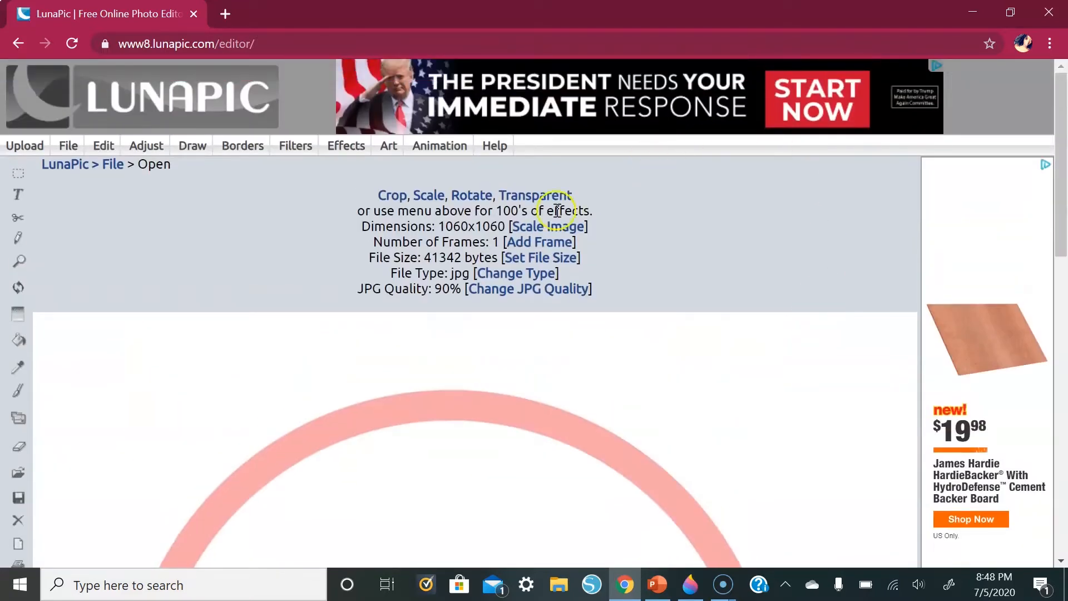
{"action": "left_click", "coordinate": [536, 198]}
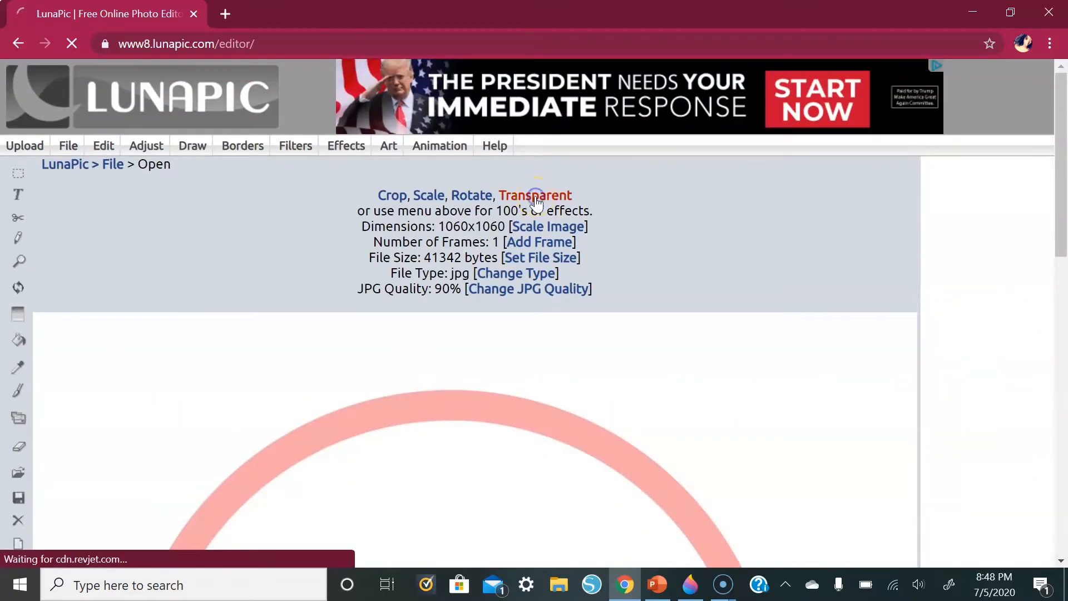
{"action": "scroll", "coordinate": [797, 287], "scroll_direction": "down", "scroll_amount": 9}
{"action": "scroll", "coordinate": [798, 288], "scroll_direction": "down", "scroll_amount": 6}
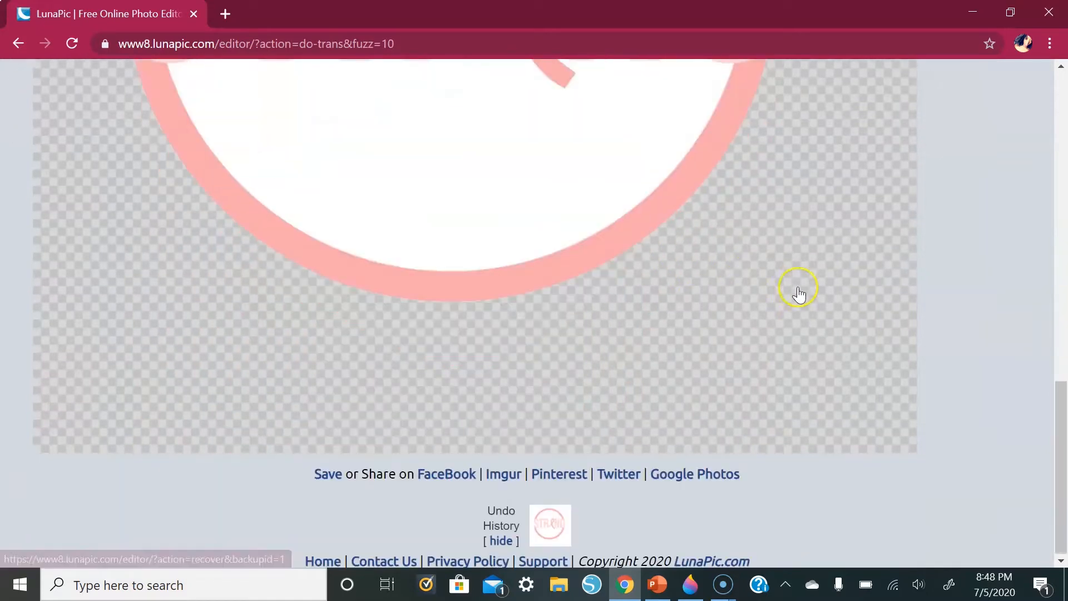
{"action": "scroll", "coordinate": [729, 378], "scroll_direction": "up", "scroll_amount": 4}
{"action": "scroll", "coordinate": [774, 348], "scroll_direction": "up", "scroll_amount": 4}
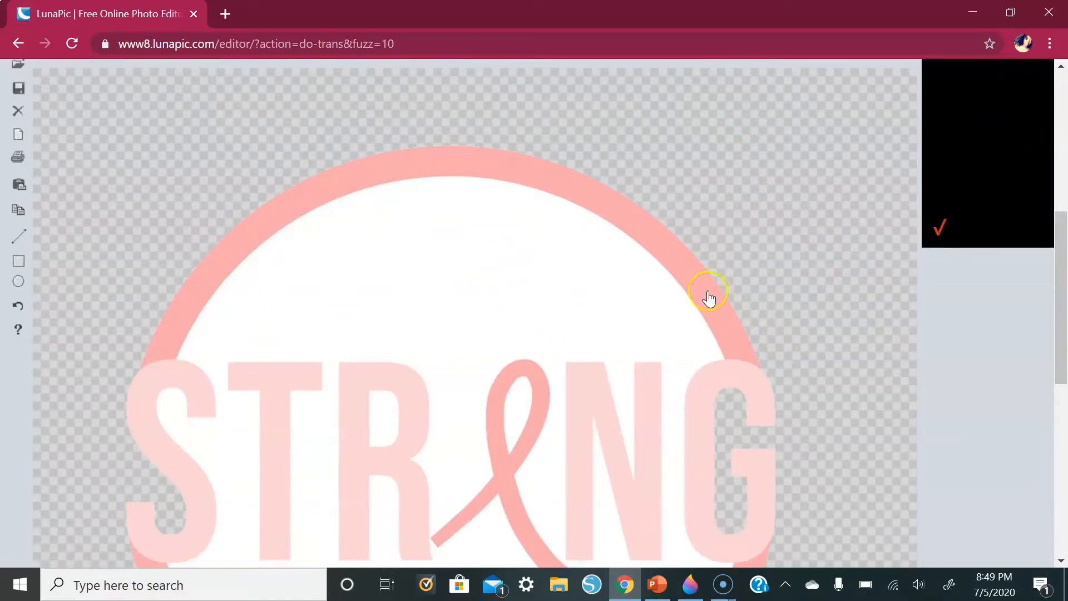
Change the transparency mode to Transparent Color and apply it to remove all the white from the logo
{"action": "scroll", "coordinate": [708, 298], "scroll_direction": "up", "scroll_amount": 6}
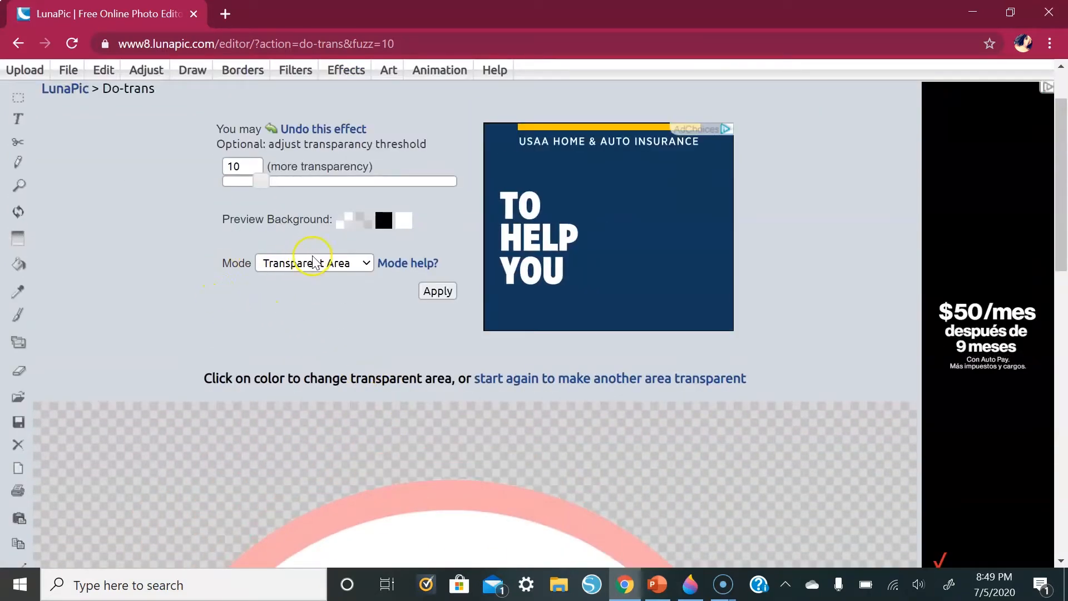
{"action": "left_click", "coordinate": [327, 266]}
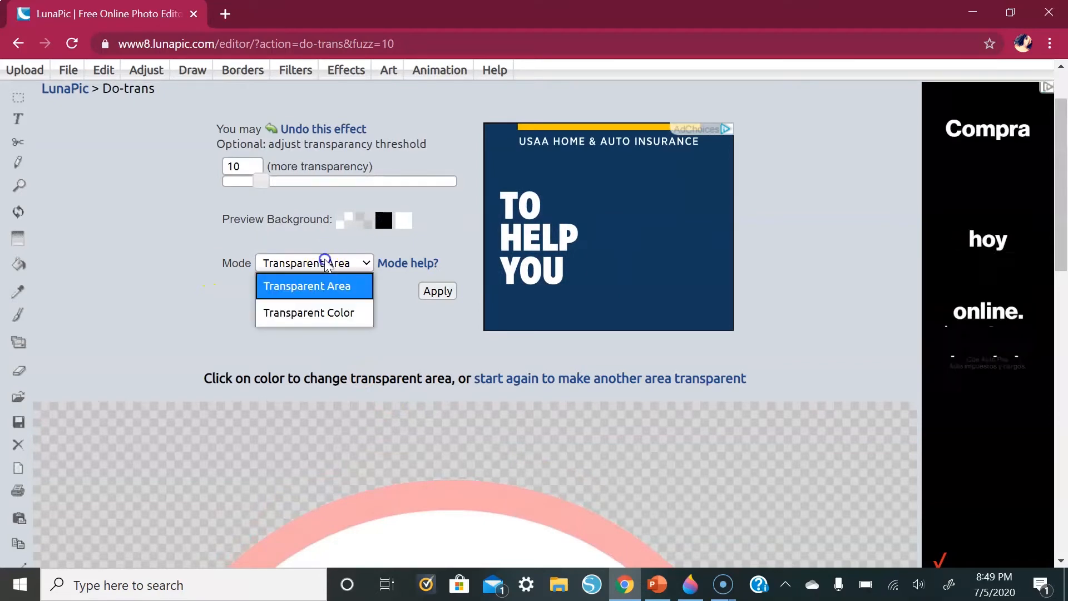
{"action": "left_click", "coordinate": [330, 311]}
{"action": "left_click", "coordinate": [438, 291]}
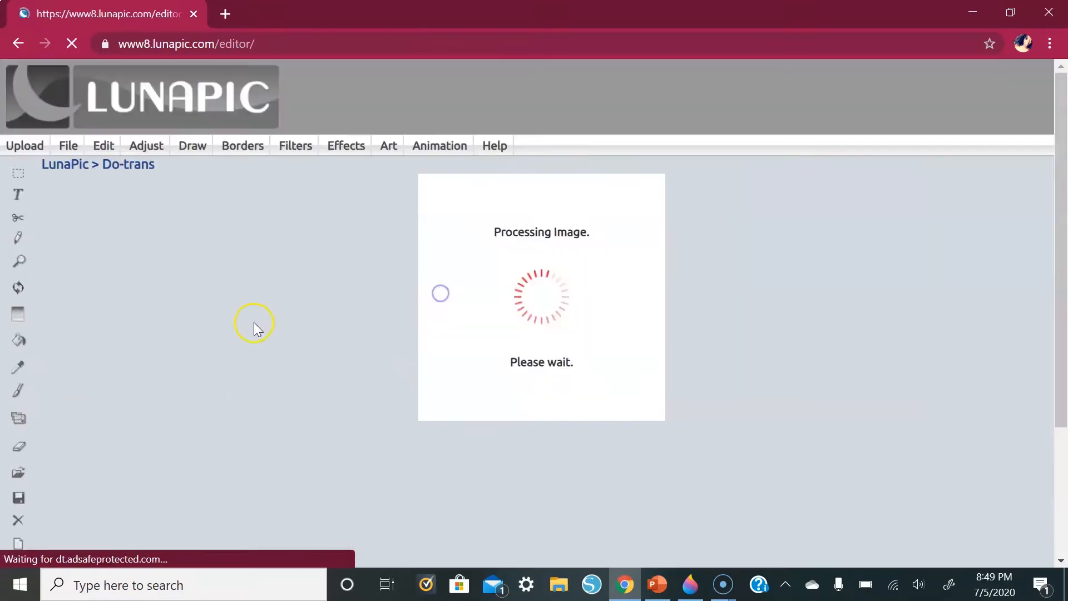
{"action": "scroll", "coordinate": [243, 332], "scroll_direction": "down", "scroll_amount": 10}
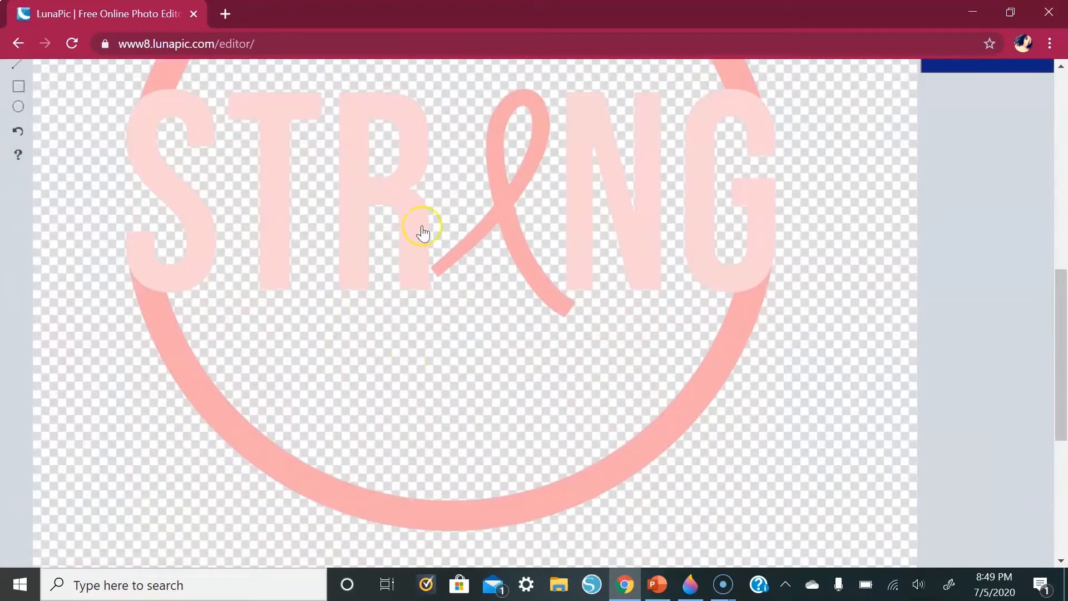
{"action": "left_click", "coordinate": [618, 373]}
Save the transparent logo image to the computer
{"action": "scroll", "coordinate": [612, 368], "scroll_direction": "down", "scroll_amount": 10}
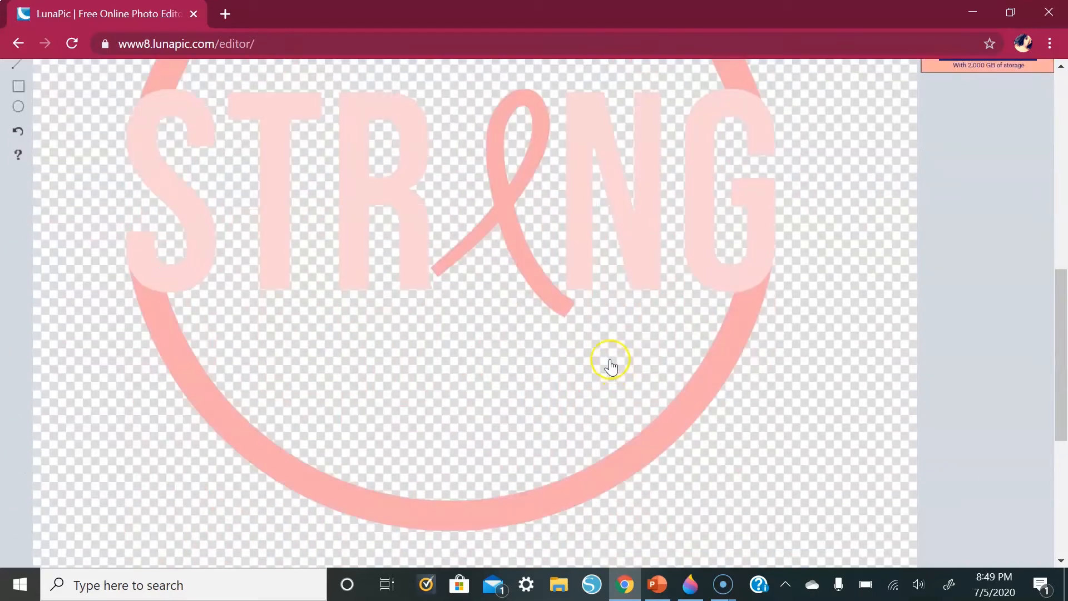
{"action": "scroll", "coordinate": [610, 365], "scroll_direction": "down", "scroll_amount": 5}
{"action": "left_click", "coordinate": [327, 453]}
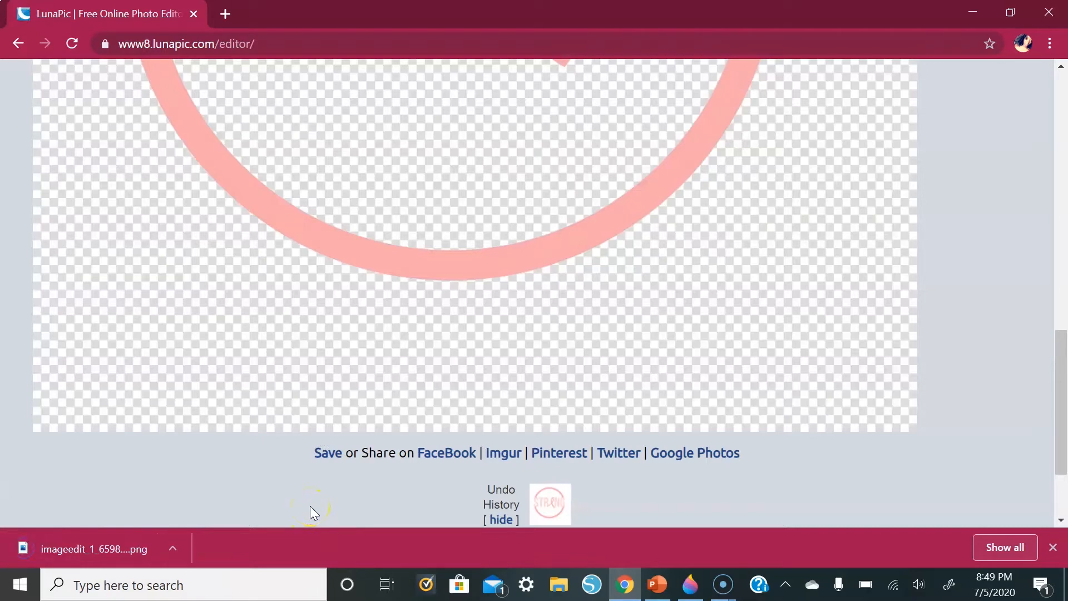
Switch to PowerPoint, insert the Strong (Breast Cancer) picture from this device onto the blank slide, and dismiss the design suggestions
{"action": "left_click", "coordinate": [658, 581]}
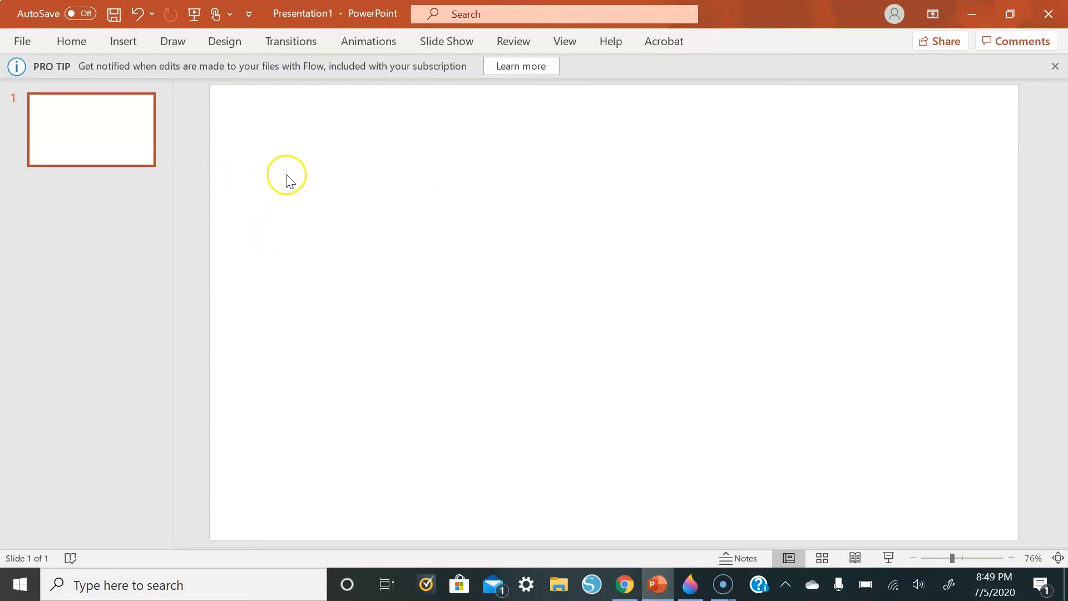
{"action": "left_click", "coordinate": [129, 38]}
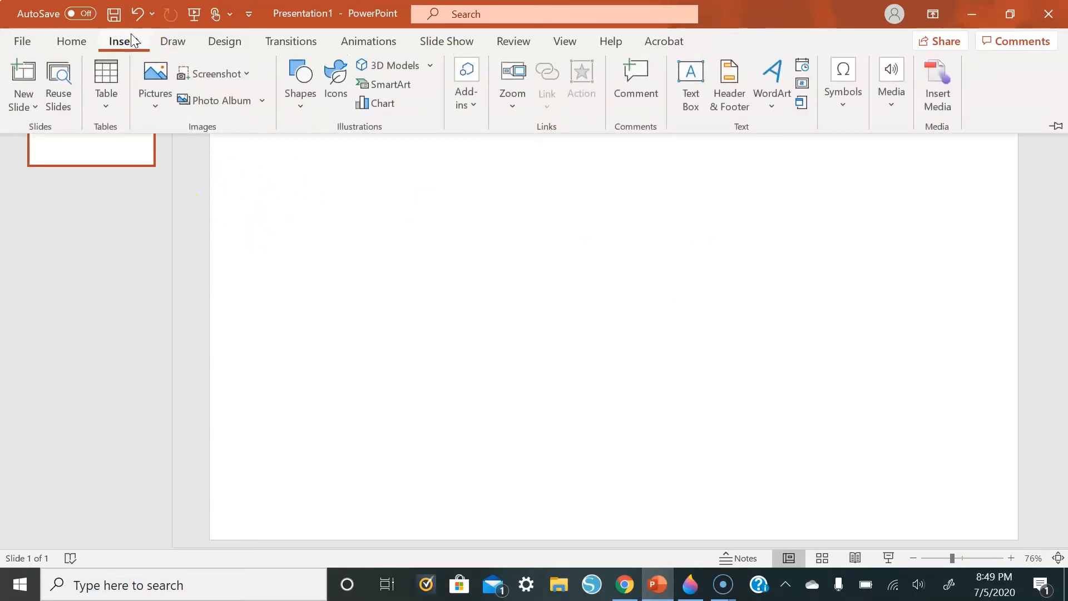
{"action": "left_click", "coordinate": [163, 92]}
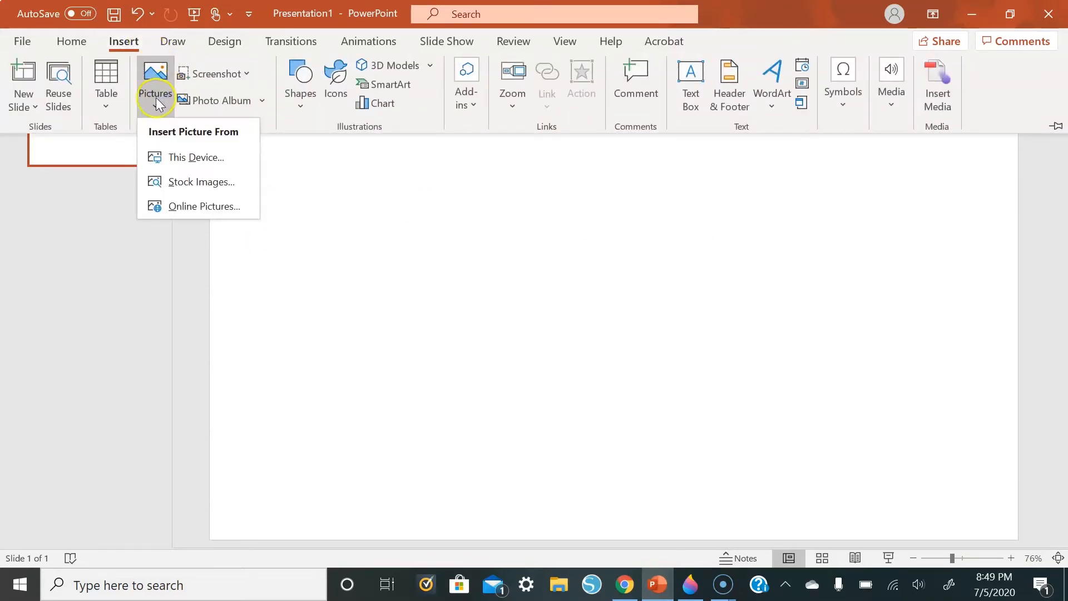
{"action": "left_click", "coordinate": [209, 157]}
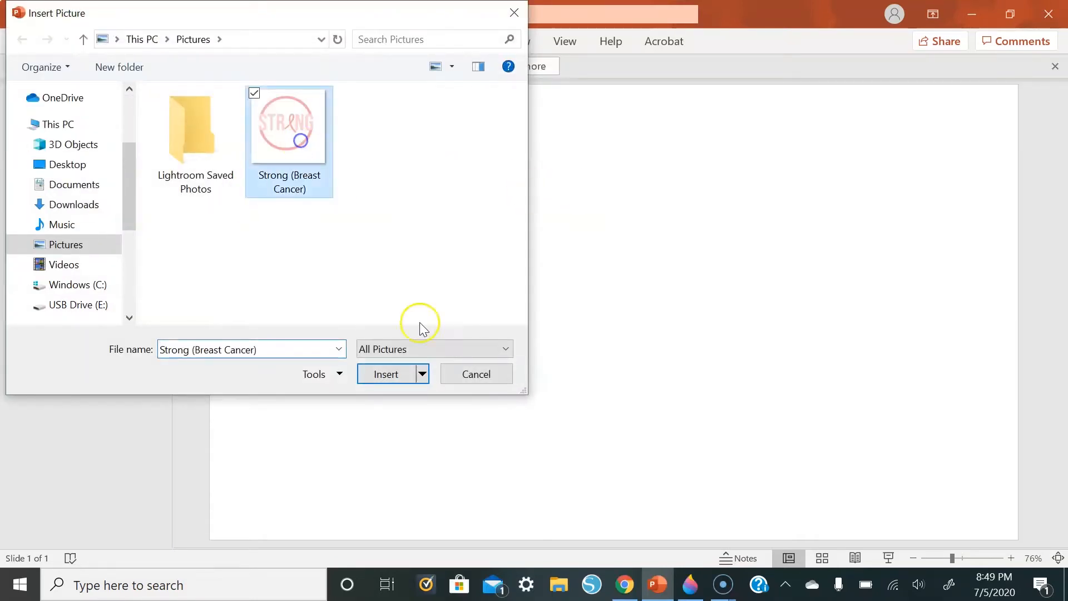
{"action": "left_click", "coordinate": [379, 373]}
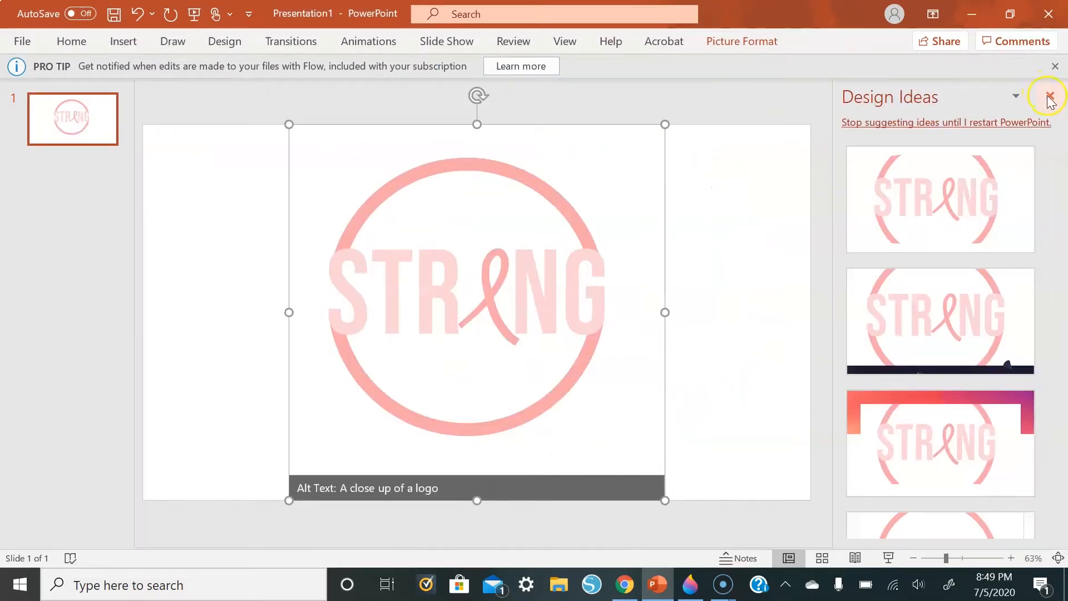
{"action": "left_click", "coordinate": [1050, 95]}
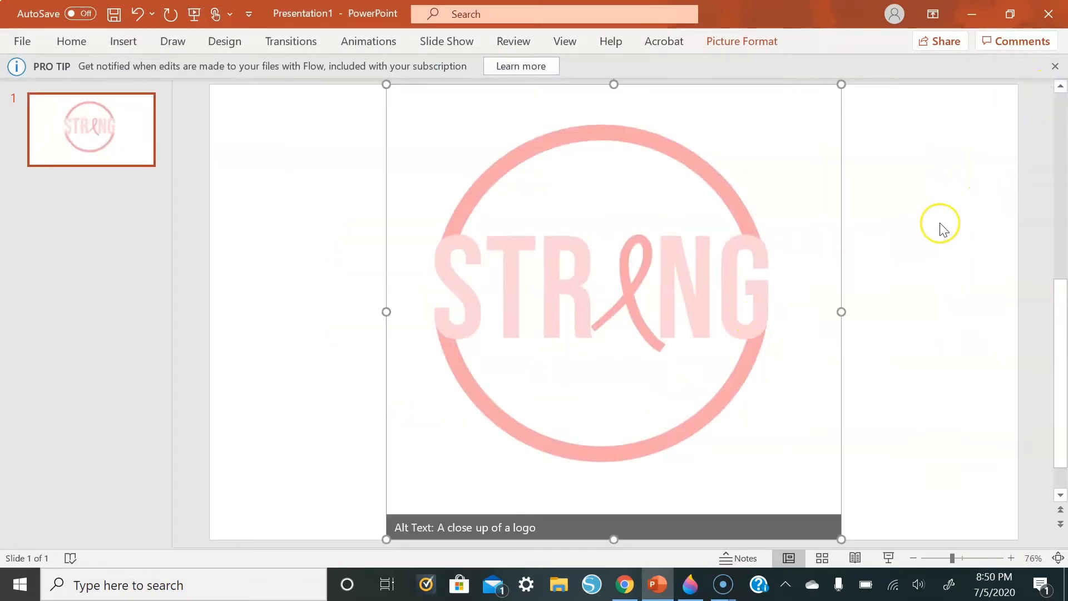
Format the slide background with a solid red fill
{"action": "right_click", "coordinate": [909, 139]}
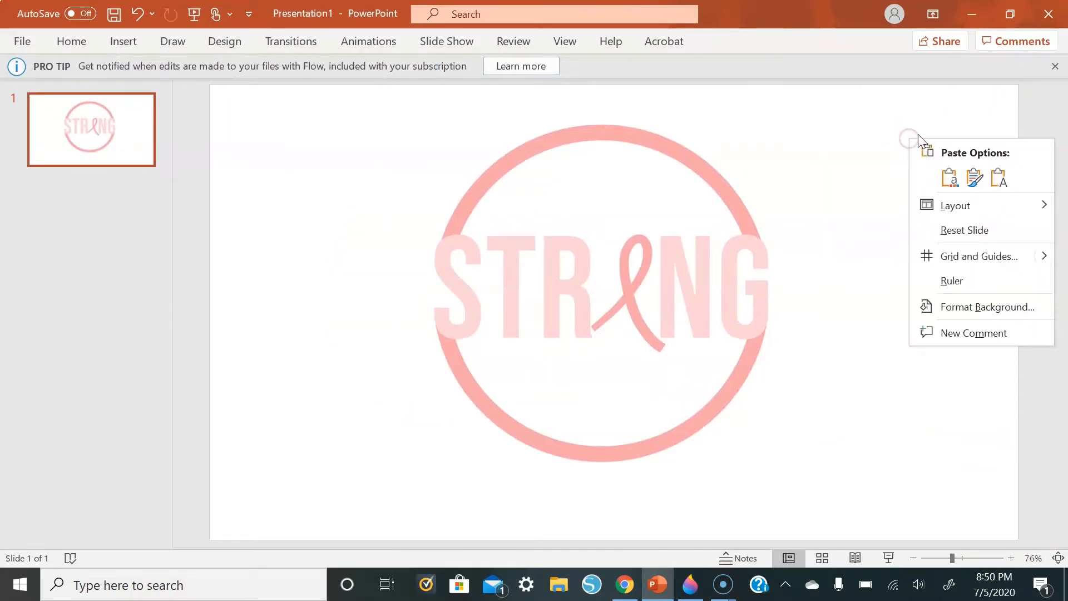
{"action": "left_click", "coordinate": [989, 308]}
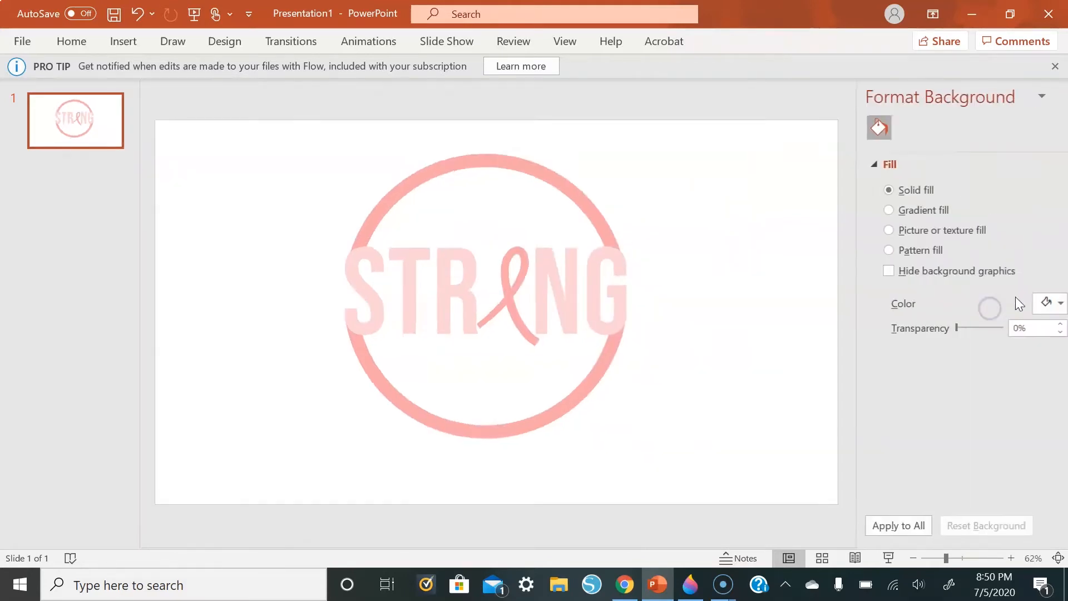
{"action": "left_click", "coordinate": [1027, 303]}
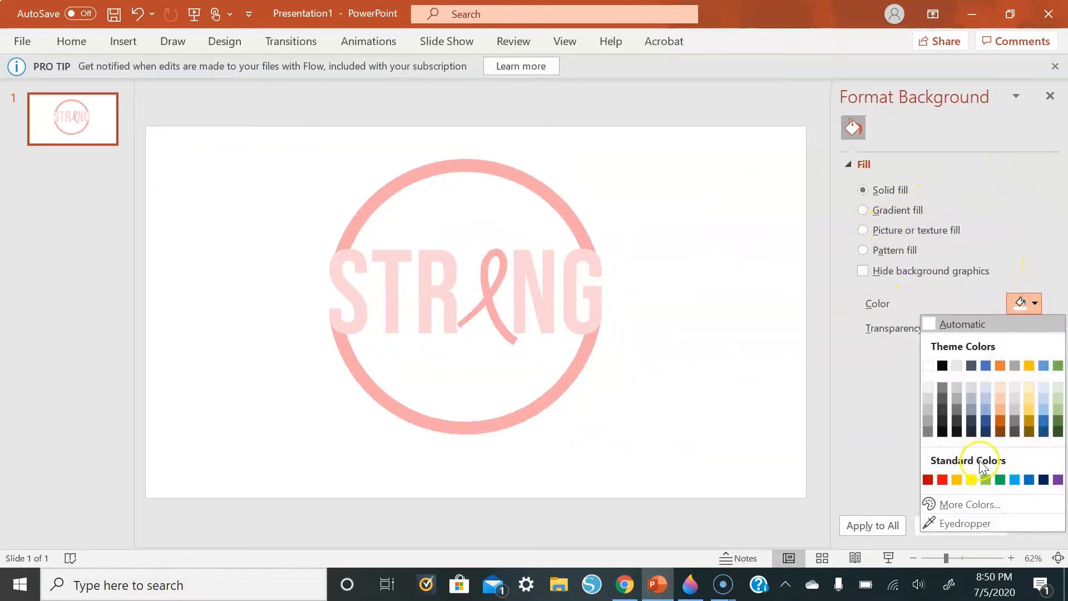
{"action": "left_click", "coordinate": [948, 481]}
{"action": "left_click", "coordinate": [1050, 95]}
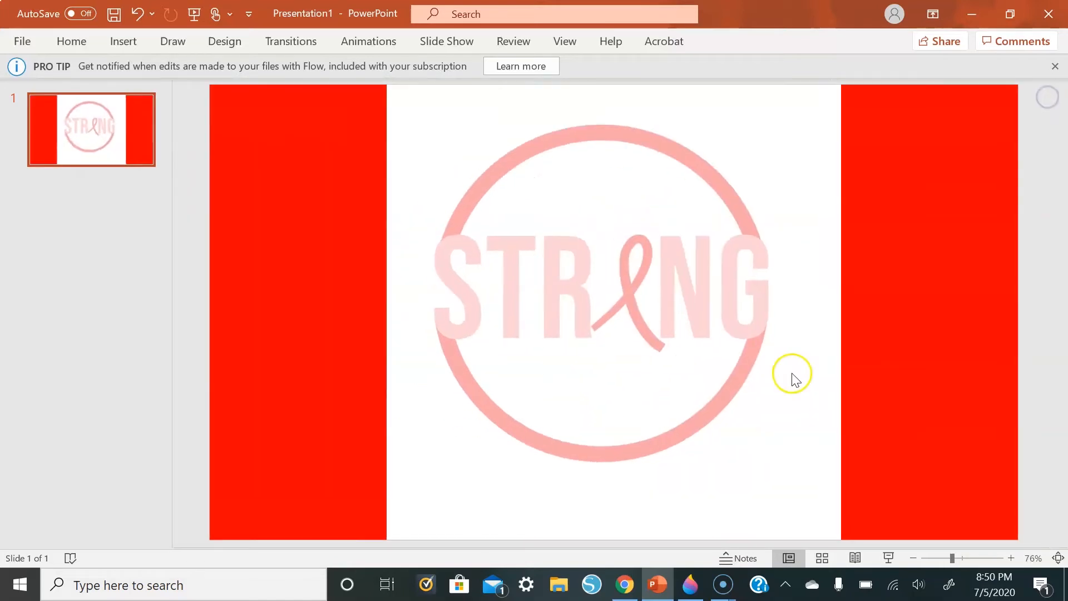
Start background removal on the inserted logo picture
{"action": "left_click", "coordinate": [731, 284]}
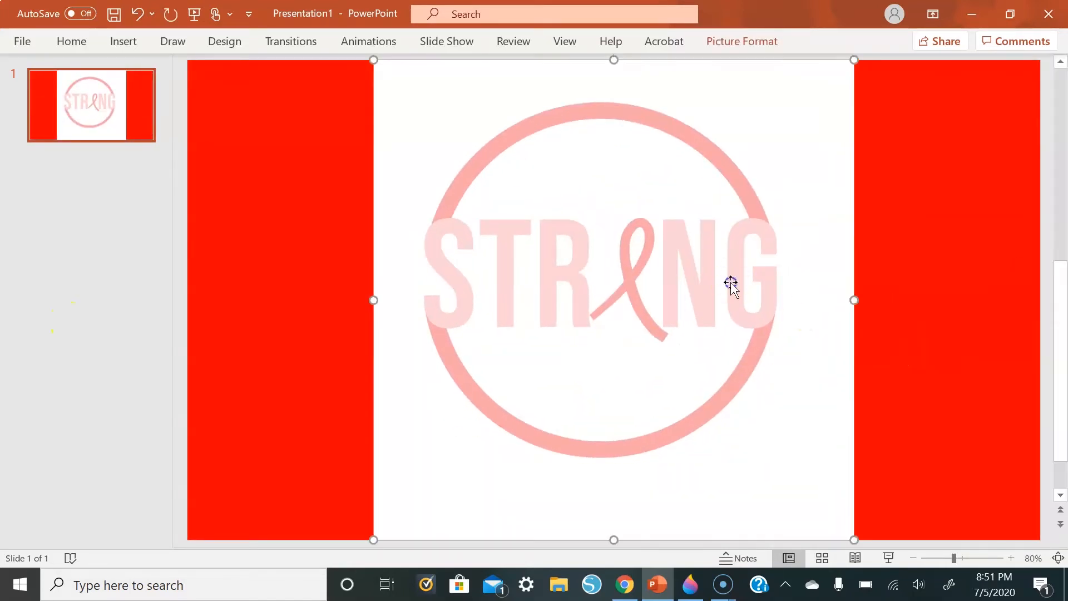
{"action": "left_click", "coordinate": [712, 44]}
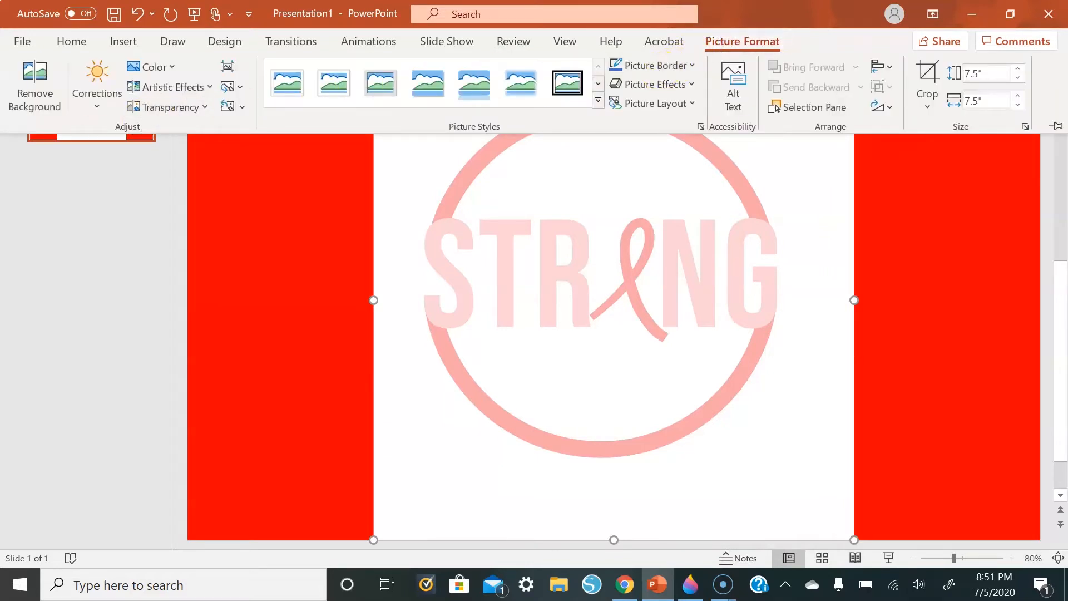
{"action": "left_click", "coordinate": [22, 80]}
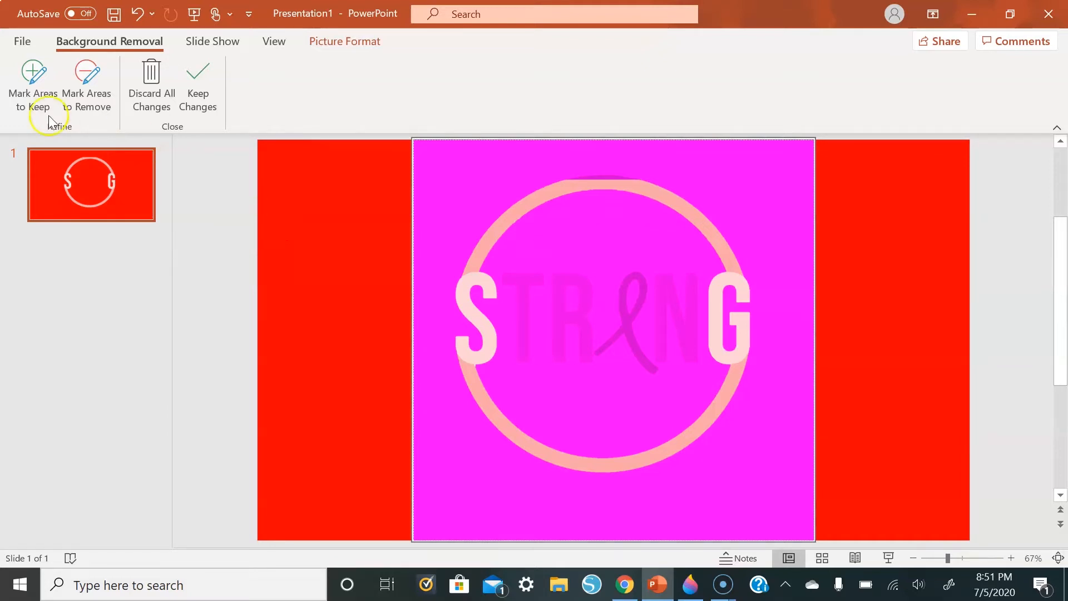
Mark the circle's top edge, the letters T, R and N, and the ribbon as areas to keep, and apply the background removal
{"action": "left_click", "coordinate": [44, 78]}
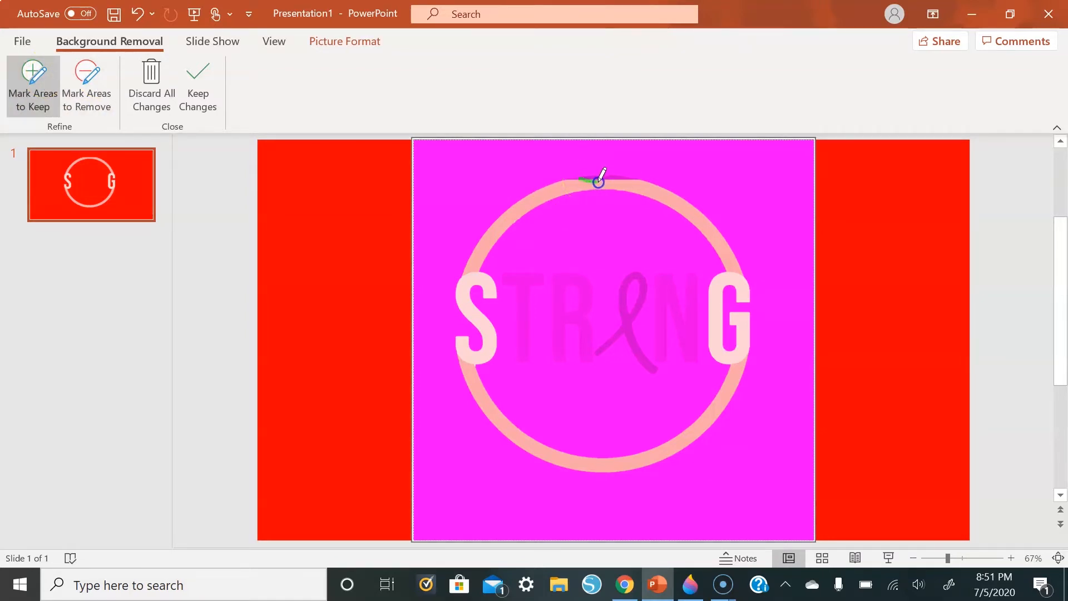
{"action": "left_click_drag", "start_coordinate": [619, 178], "coordinate": [619, 179]}
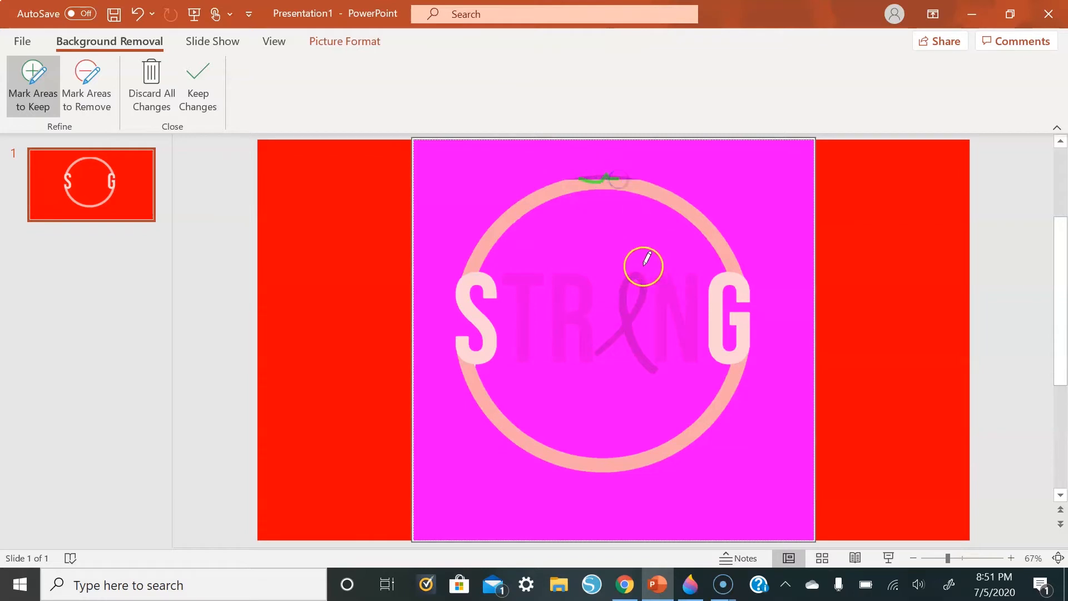
{"action": "mouse_move", "coordinate": [508, 277]}
{"action": "left_mouse_down"}
{"action": "mouse_move", "coordinate": [557, 297]}
{"action": "mouse_move", "coordinate": [561, 333]}
{"action": "mouse_move", "coordinate": [621, 314]}
{"action": "mouse_move", "coordinate": [640, 358]}
{"action": "left_mouse_up"}
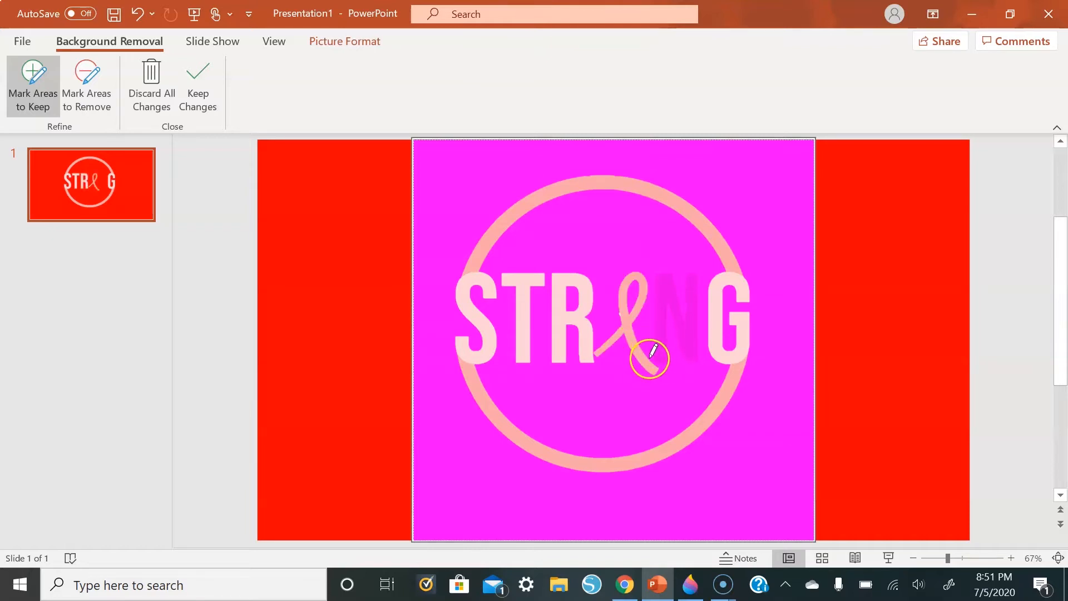
{"action": "key", "text": "ctrl+z"}
{"action": "left_click", "coordinate": [33, 84]}
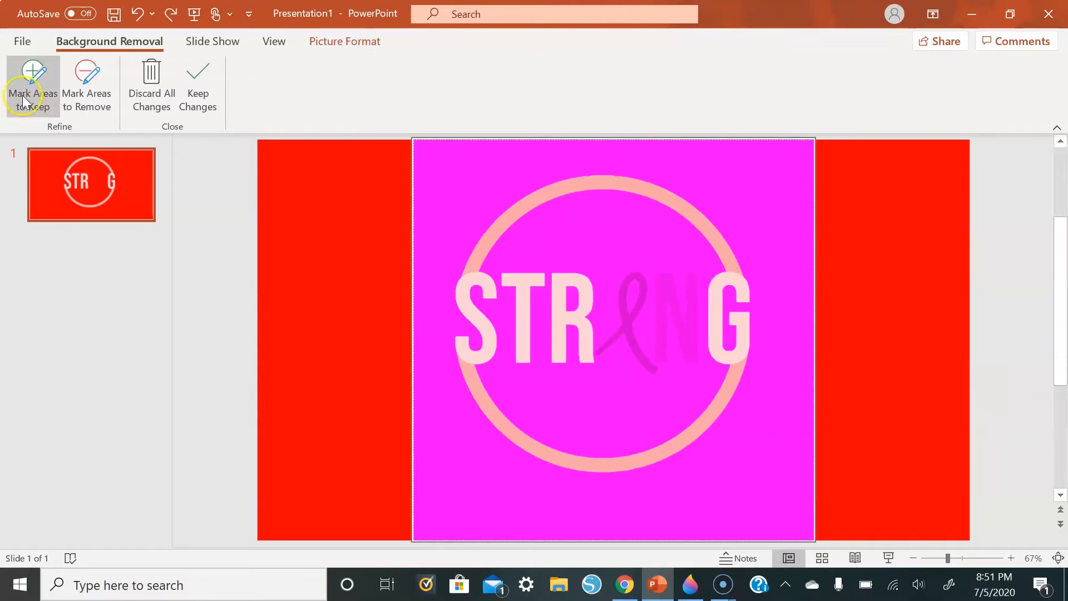
{"action": "left_click_drag", "start_coordinate": [623, 298], "coordinate": [659, 368]}
{"action": "left_click_drag", "start_coordinate": [663, 288], "coordinate": [662, 300]}
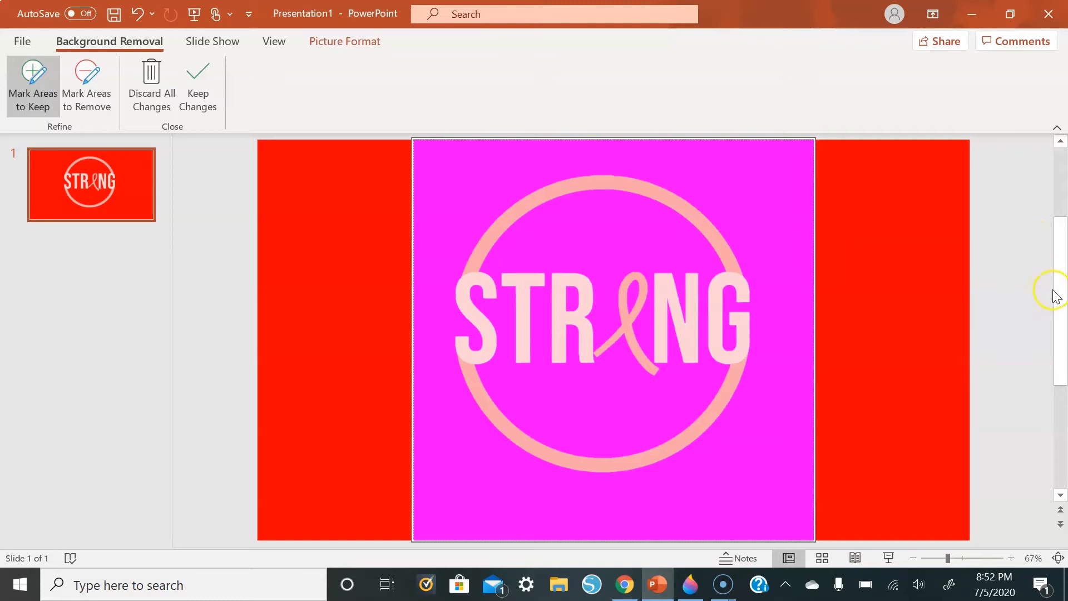
{"action": "left_click", "coordinate": [189, 98]}
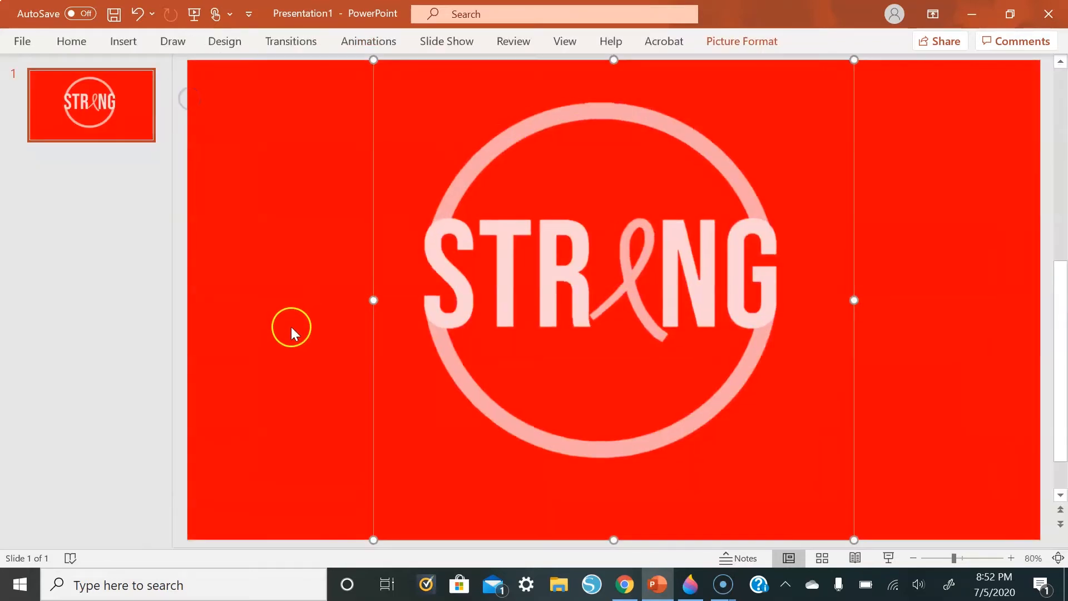
Save the background-removed logo as a PNG picture named "strong" in the Pictures folder
{"action": "mouse_move", "coordinate": [744, 208]}
{"action": "left_mouse_down"}
{"action": "mouse_move", "coordinate": [657, 227]}
{"action": "mouse_move", "coordinate": [773, 219]}
{"action": "mouse_move", "coordinate": [741, 210]}
{"action": "left_mouse_up"}
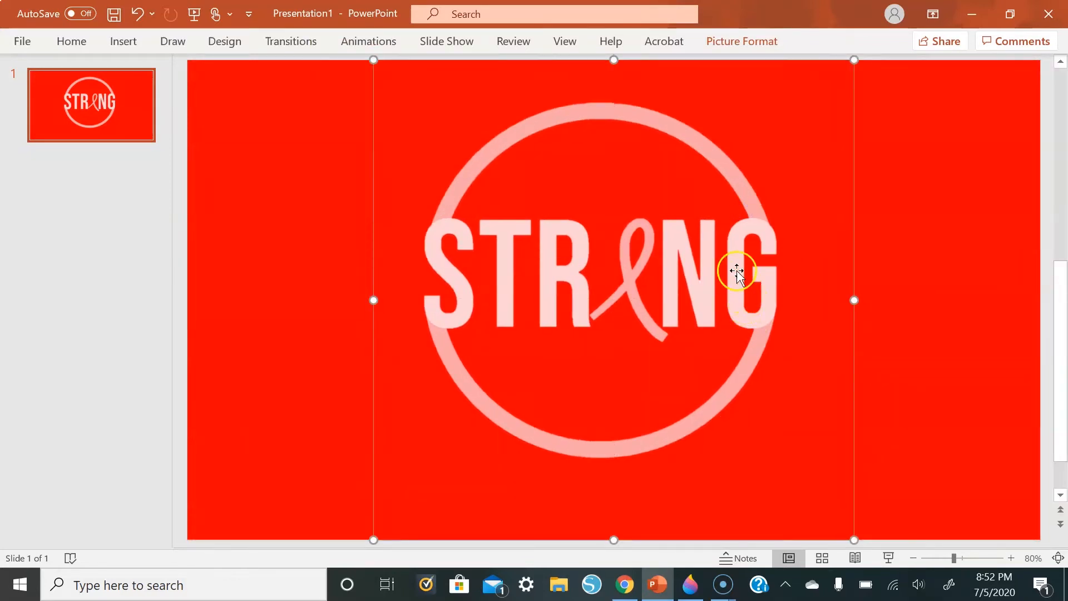
{"action": "right_click", "coordinate": [746, 200]}
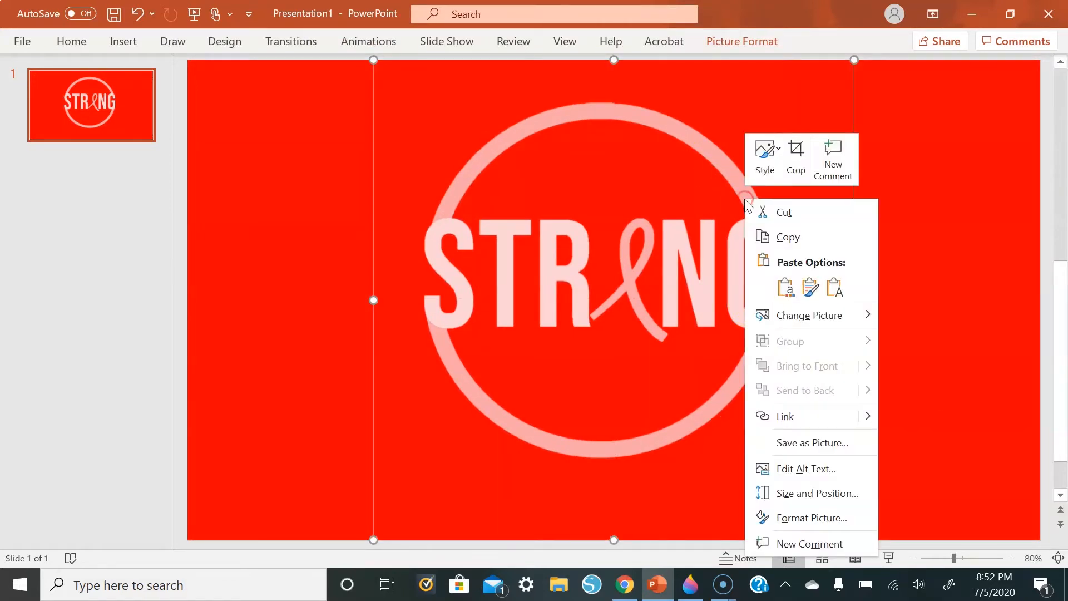
{"action": "left_click", "coordinate": [802, 443]}
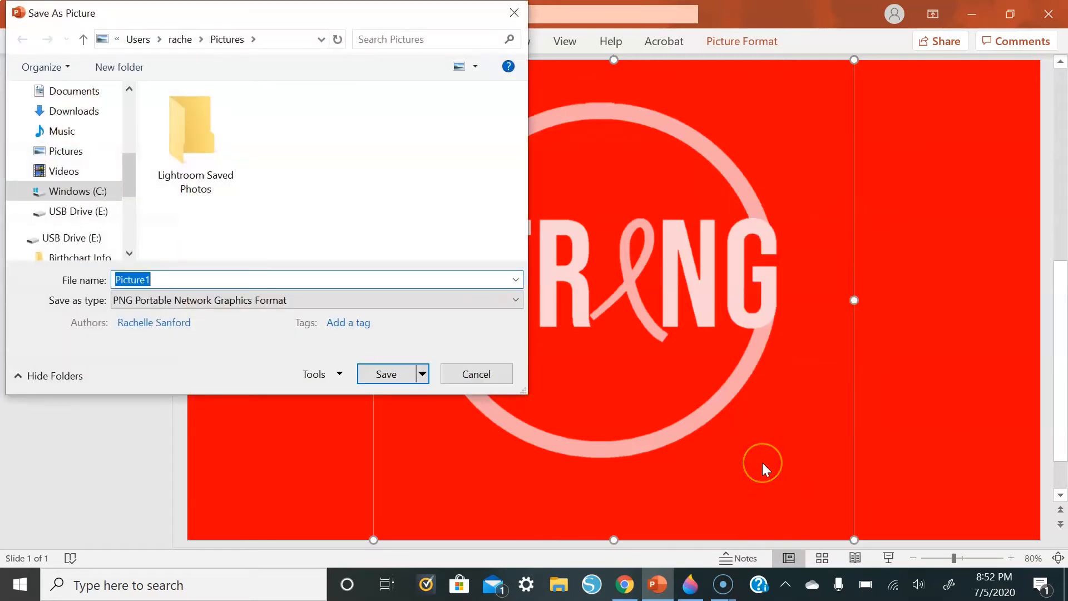
{"action": "type", "text": "strong"}
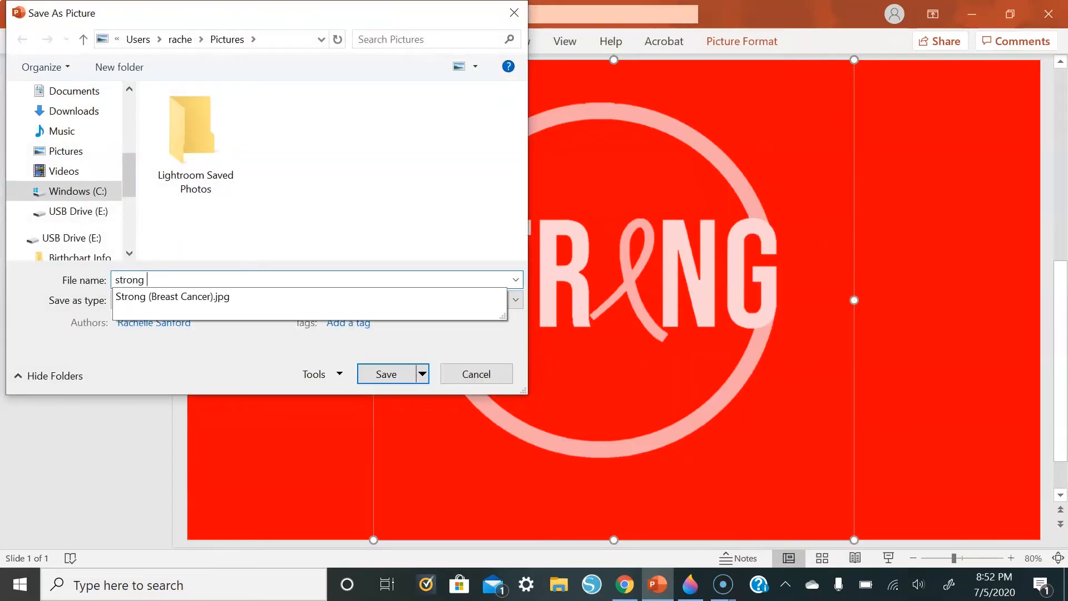
Switch to Paint 3D and insert the original Strong logo picture into a new untitled project
{"action": "left_click", "coordinate": [229, 350]}
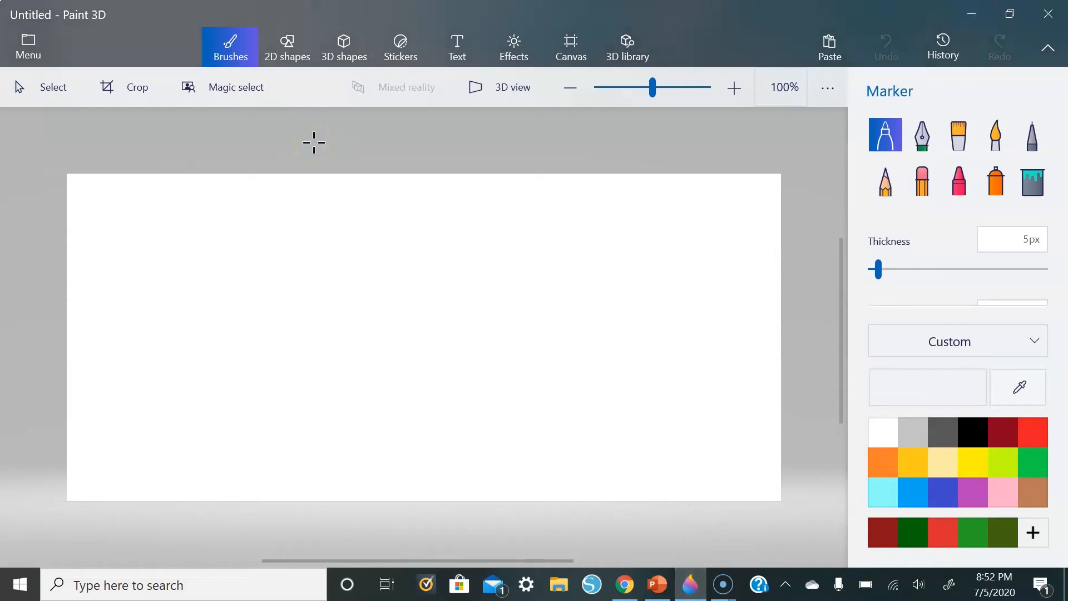
{"action": "left_click", "coordinate": [47, 44]}
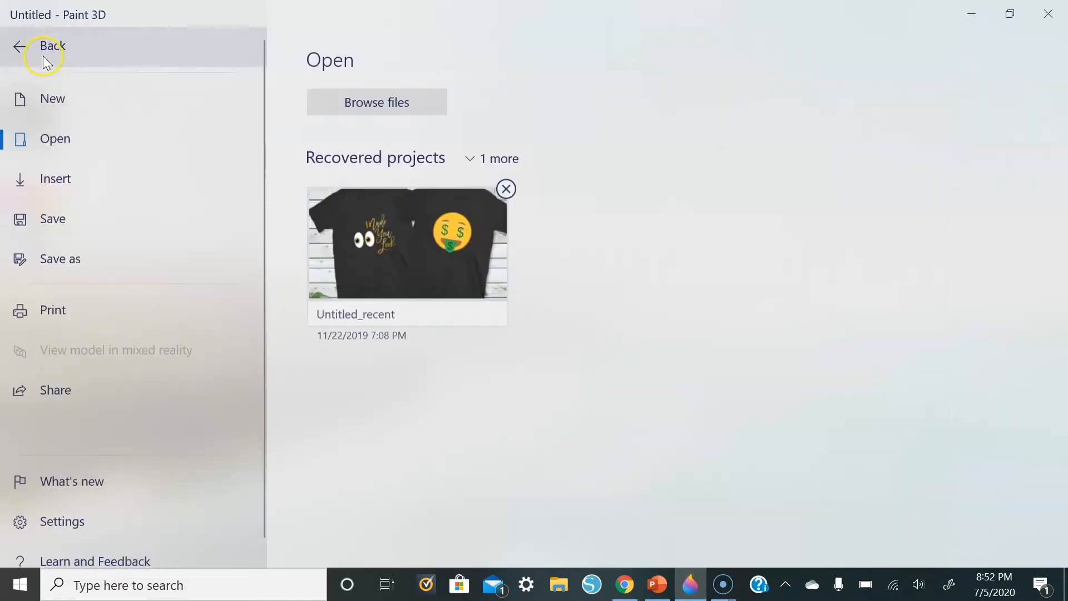
{"action": "left_click", "coordinate": [81, 179]}
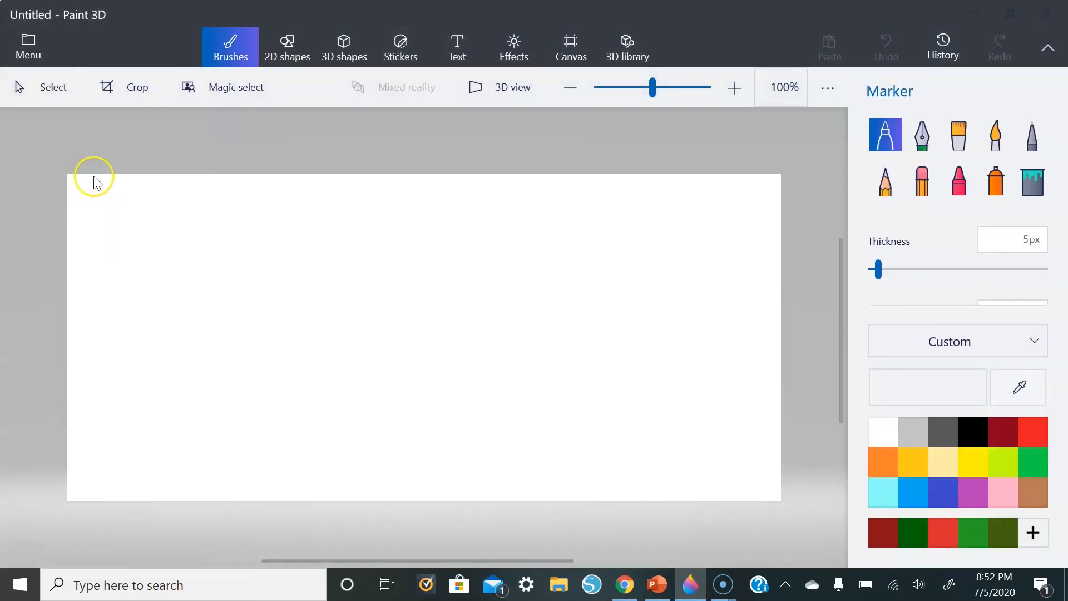
{"action": "left_click", "coordinate": [84, 191]}
{"action": "left_click", "coordinate": [301, 130]}
{"action": "left_click", "coordinate": [389, 374]}
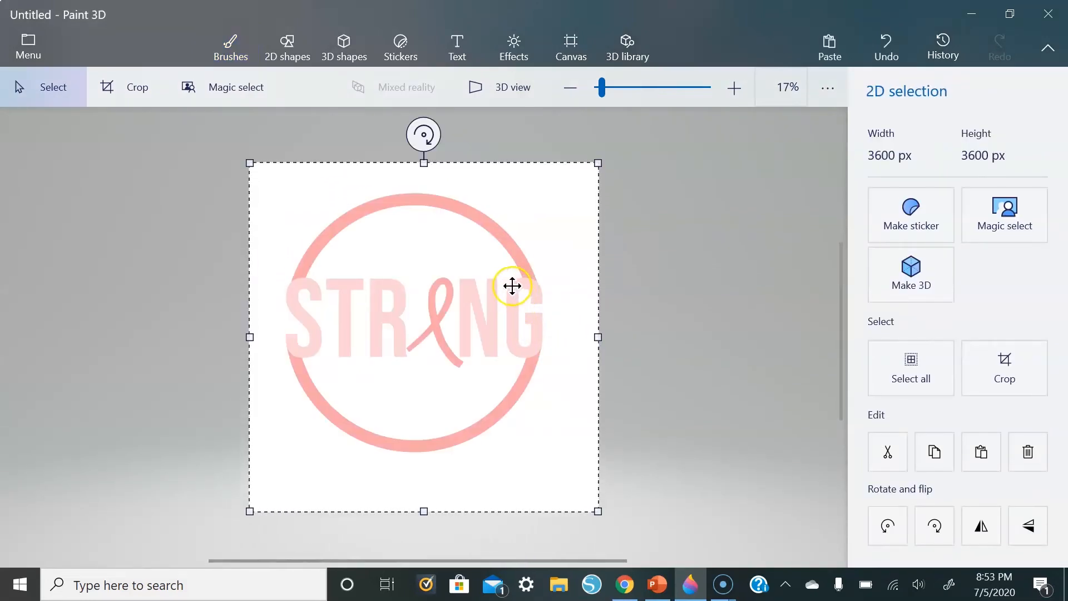
Start Magic select on the logo, tighten the focus box around the circle on all four sides, and proceed to refining the cutout
{"action": "left_click", "coordinate": [1010, 218]}
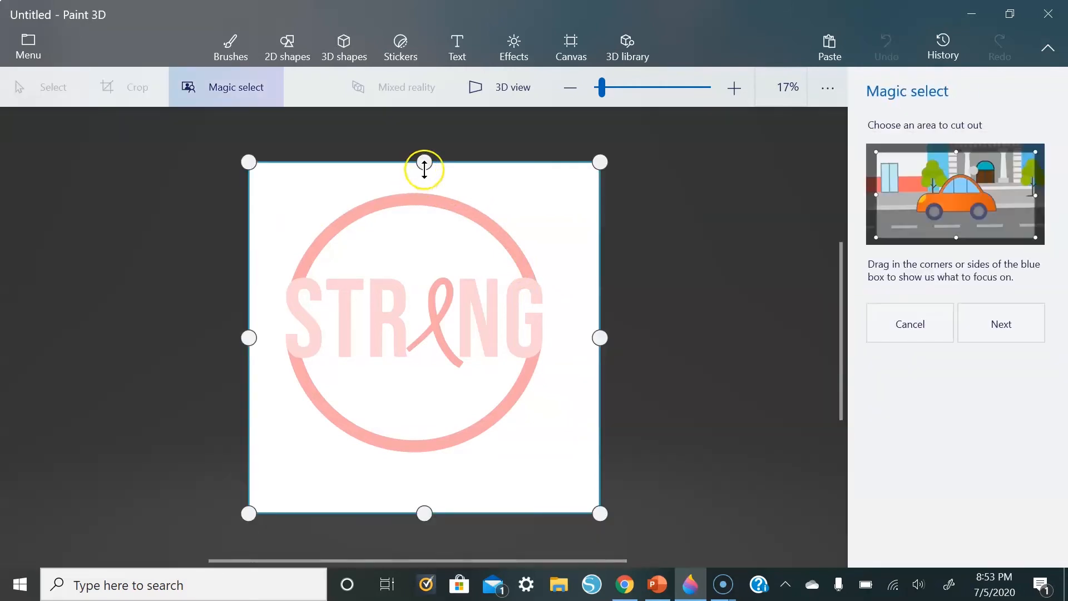
{"action": "left_click_drag", "start_coordinate": [417, 160], "coordinate": [422, 183]}
{"action": "left_click_drag", "start_coordinate": [601, 348], "coordinate": [553, 349]}
{"action": "left_click_drag", "start_coordinate": [414, 510], "coordinate": [403, 457]}
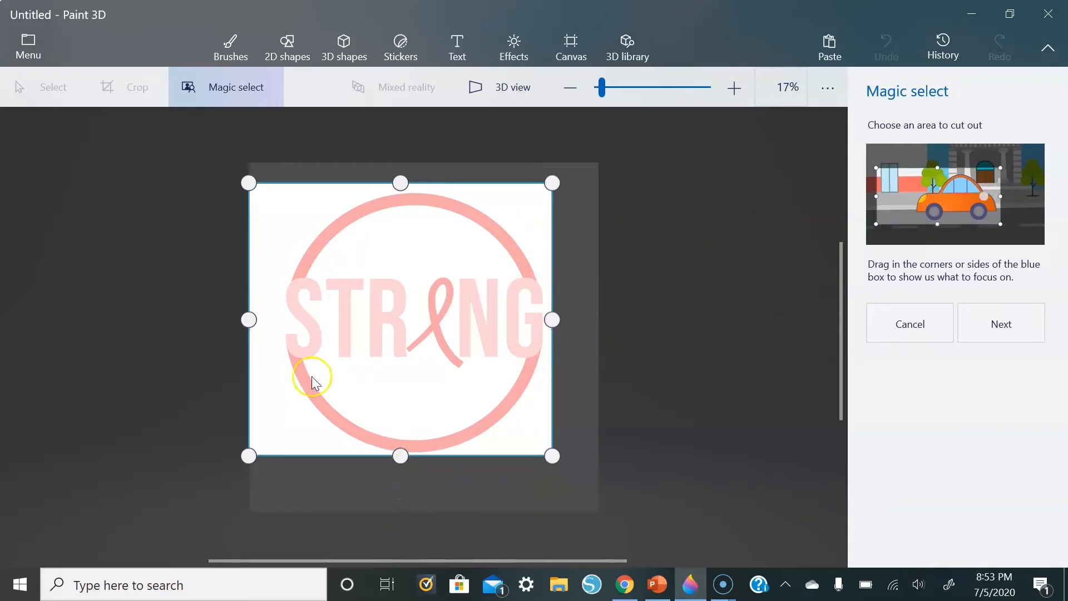
{"action": "left_click_drag", "start_coordinate": [262, 318], "coordinate": [281, 319]}
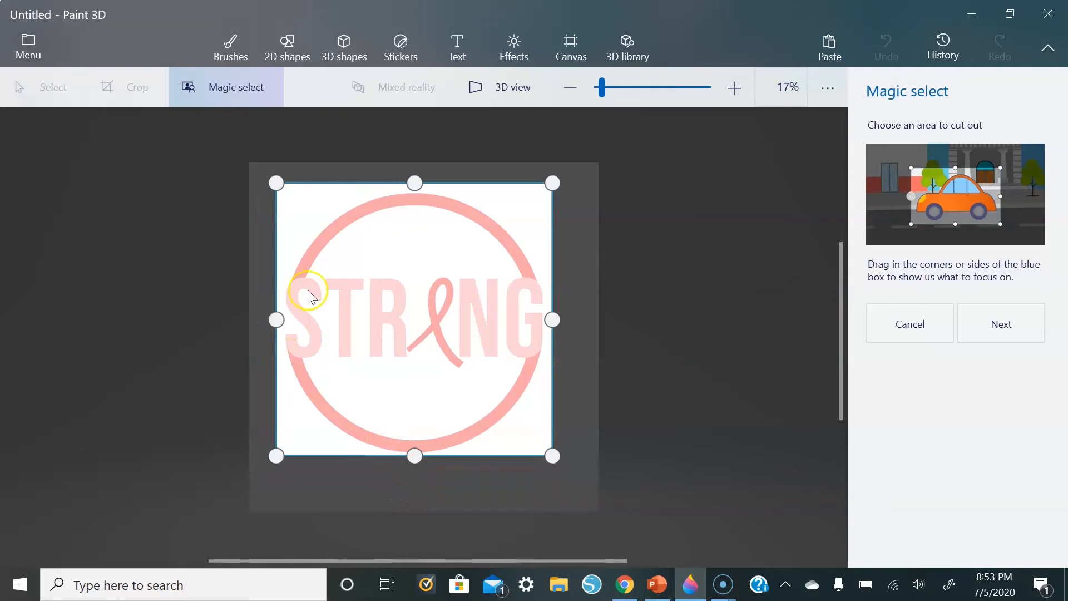
{"action": "left_click", "coordinate": [1003, 329]}
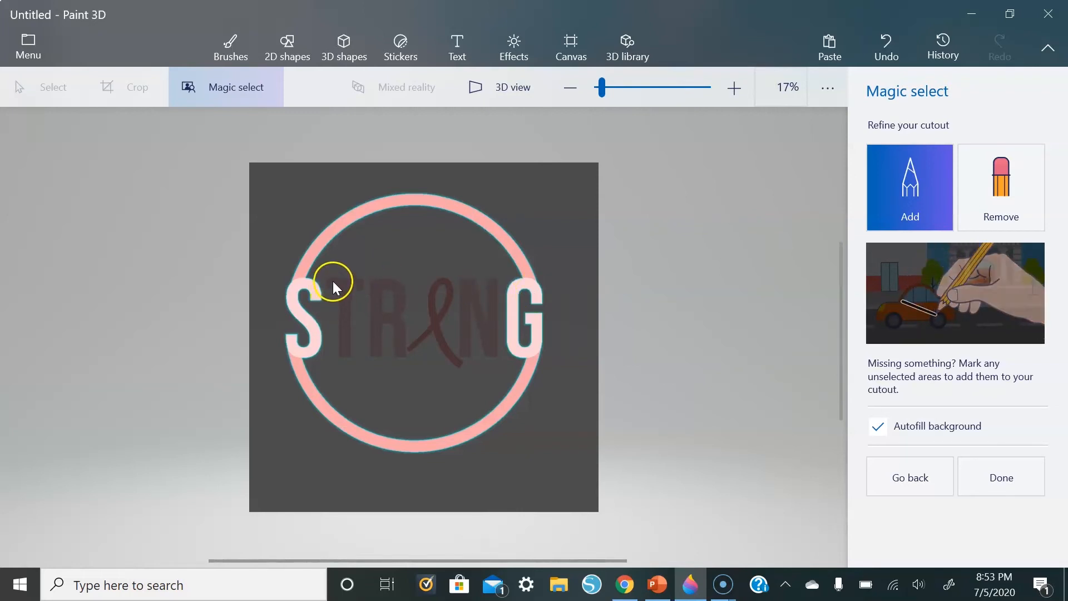
Add the letters T, R and N and the ribbon to the cutout, and finish the Magic select
{"action": "left_click_drag", "start_coordinate": [342, 283], "coordinate": [355, 283]}
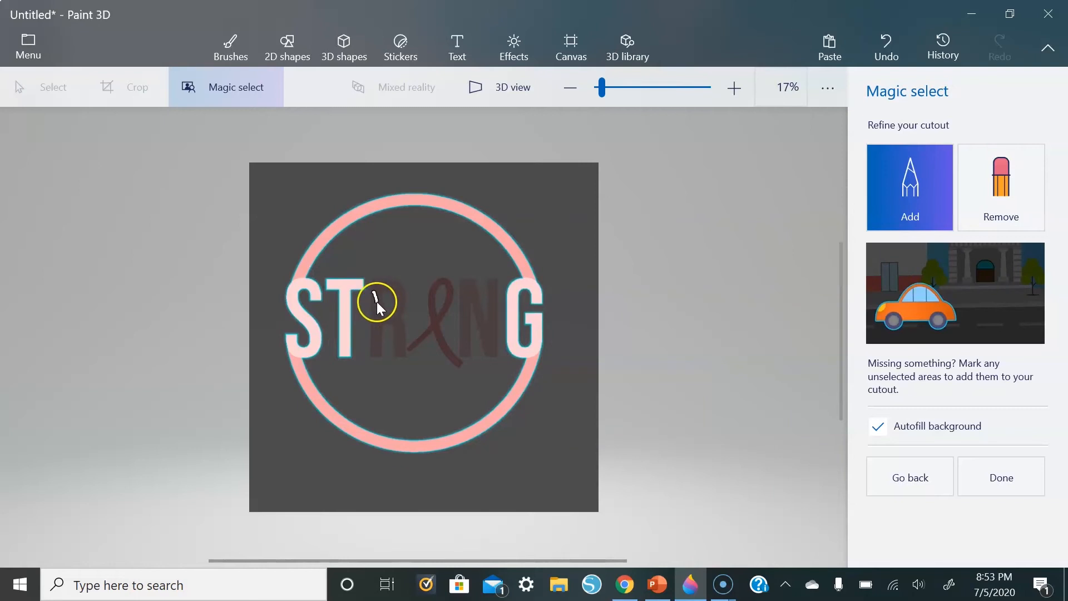
{"action": "left_click_drag", "start_coordinate": [464, 285], "coordinate": [465, 307]}
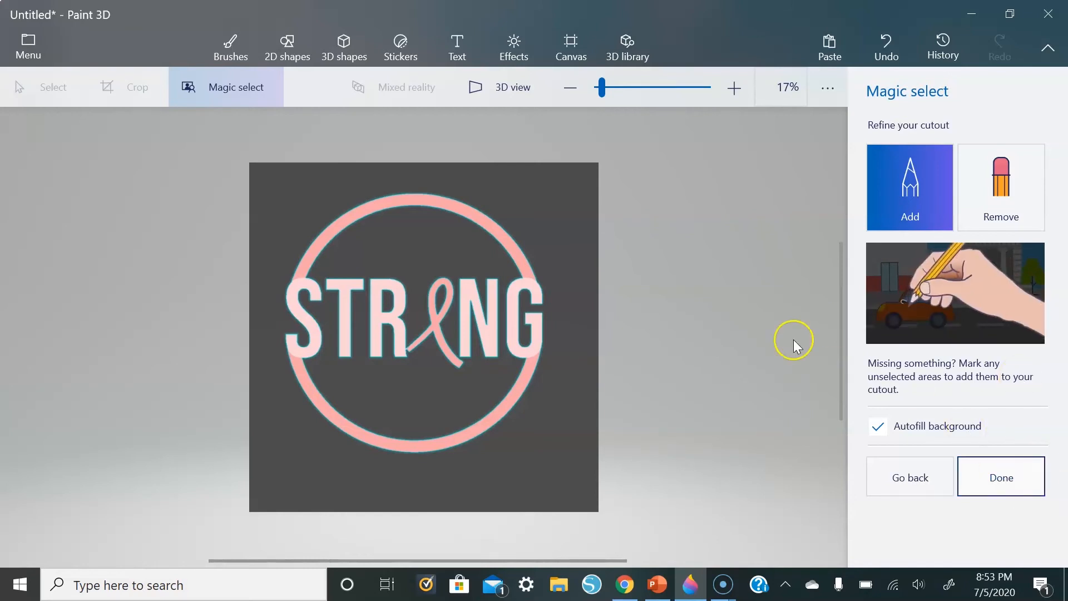
{"action": "left_click", "coordinate": [1002, 477]}
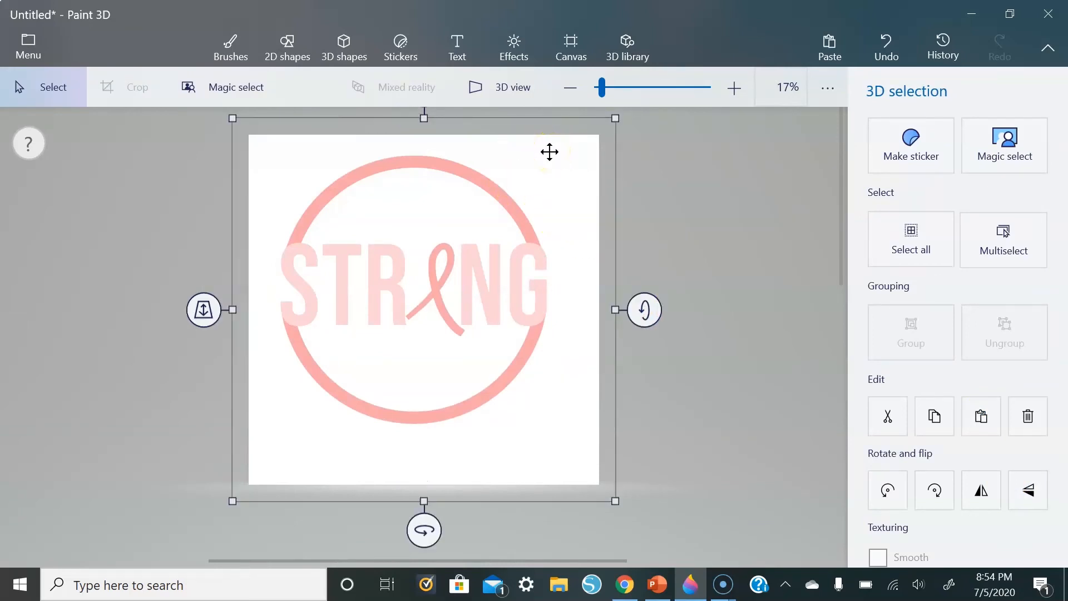
Delete the white background square behind the cut-out logo and turn off the canvas display
{"action": "key", "text": "Delete"}
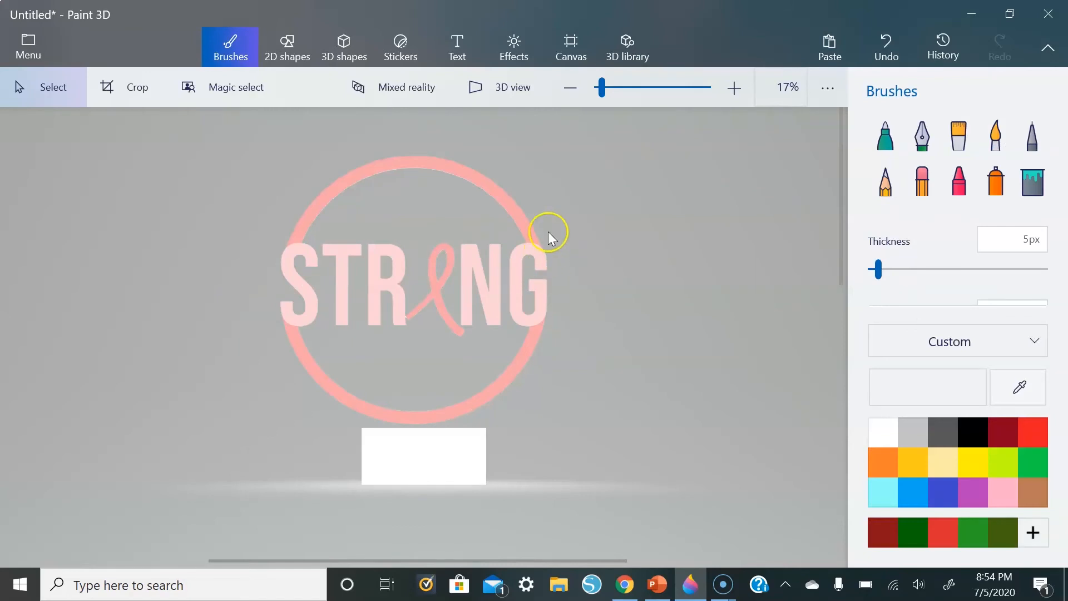
{"action": "right_click", "coordinate": [469, 446]}
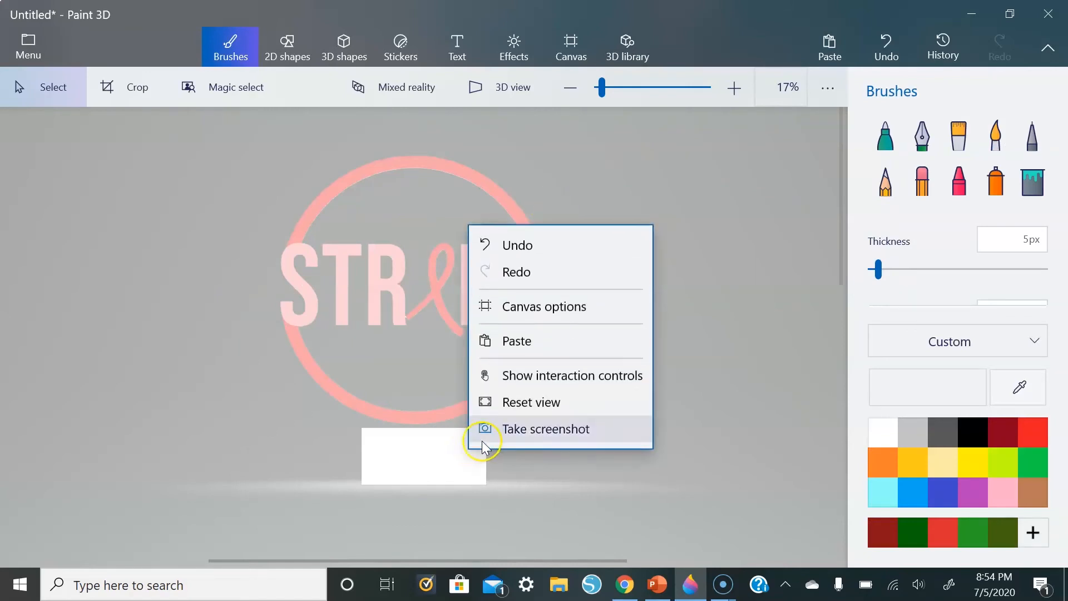
{"action": "left_click", "coordinate": [555, 308]}
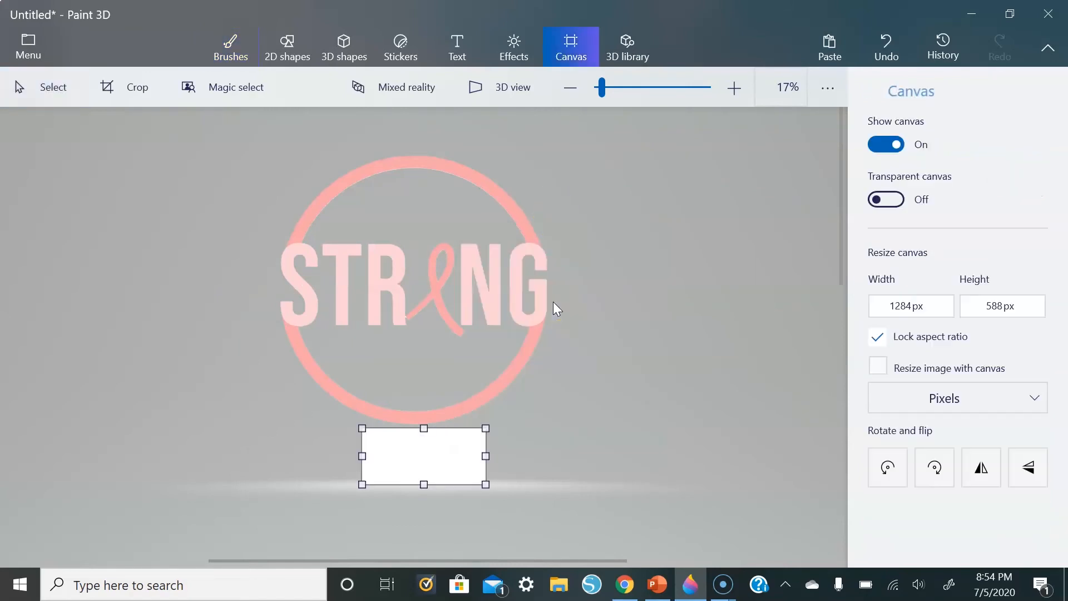
{"action": "left_click", "coordinate": [893, 146]}
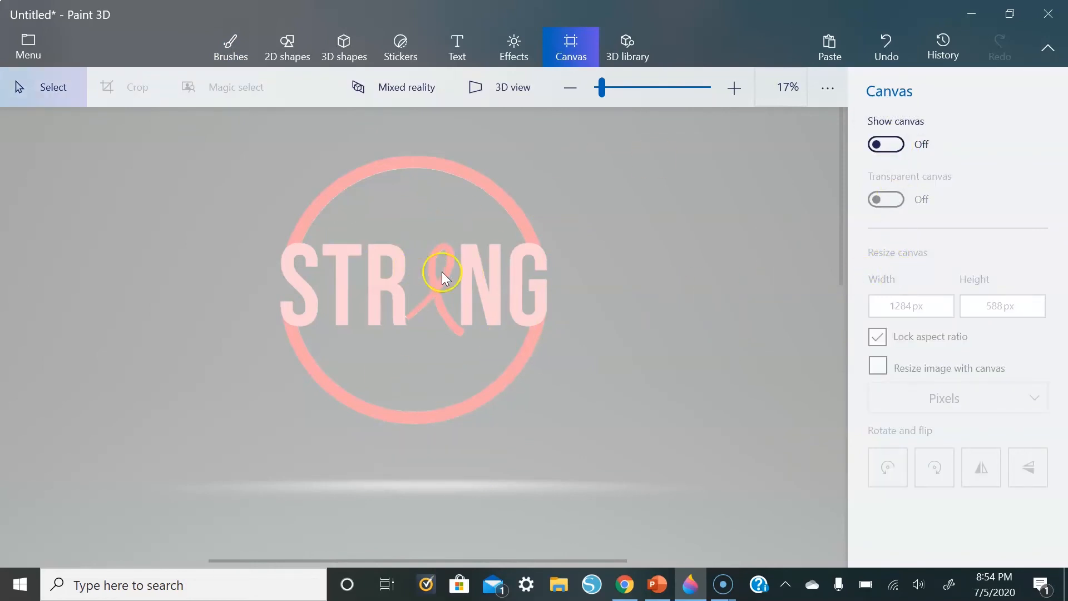
Save a copy as a PNG image with transparency enabled, named "strong 2", in the Pictures folder
{"action": "left_click", "coordinate": [34, 48]}
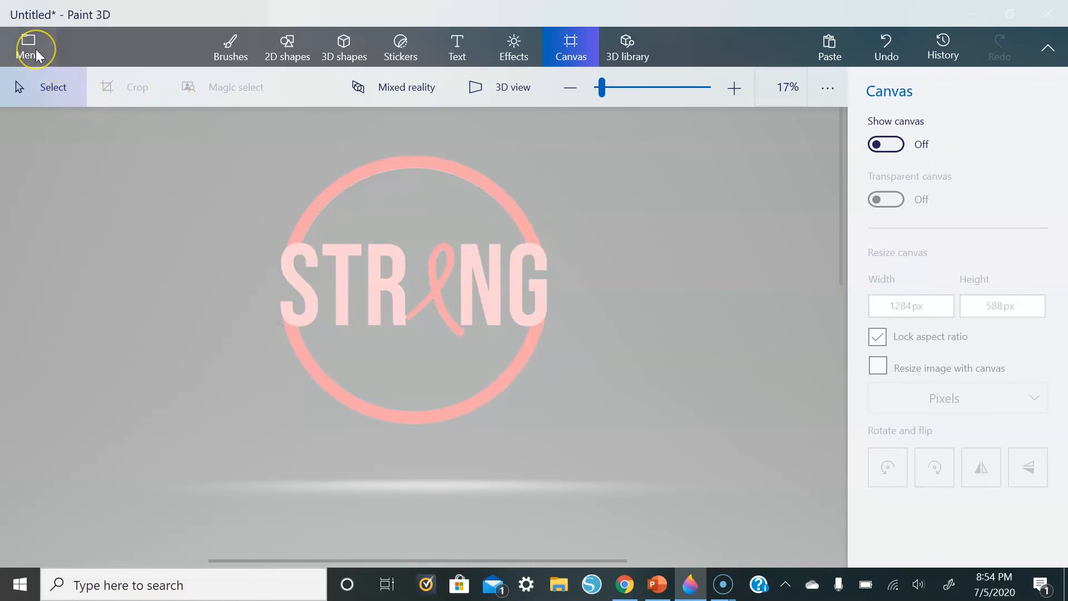
{"action": "left_click", "coordinate": [91, 259]}
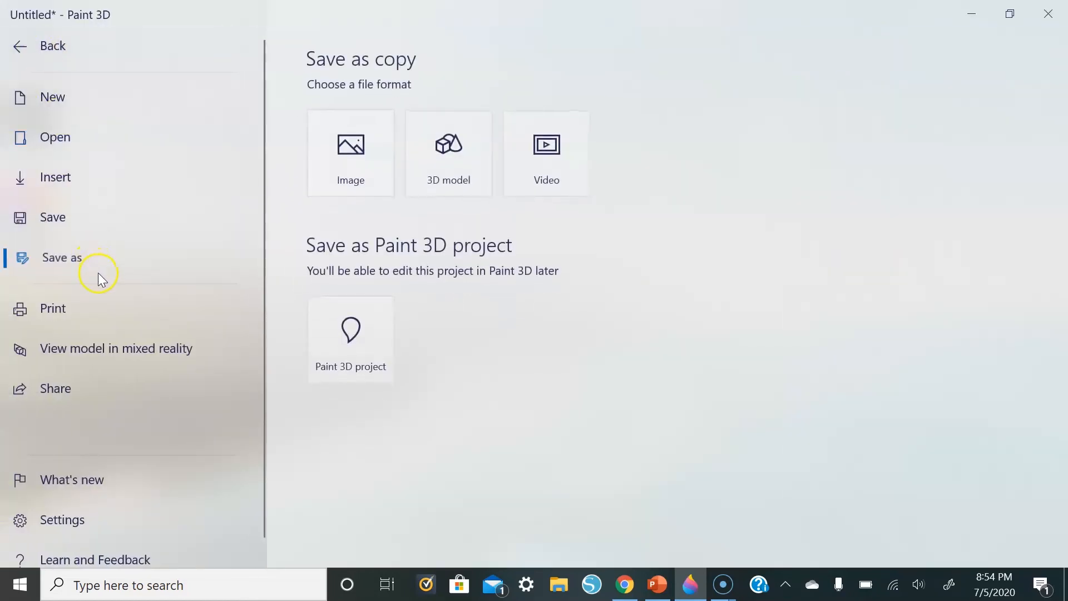
{"action": "left_click", "coordinate": [347, 163]}
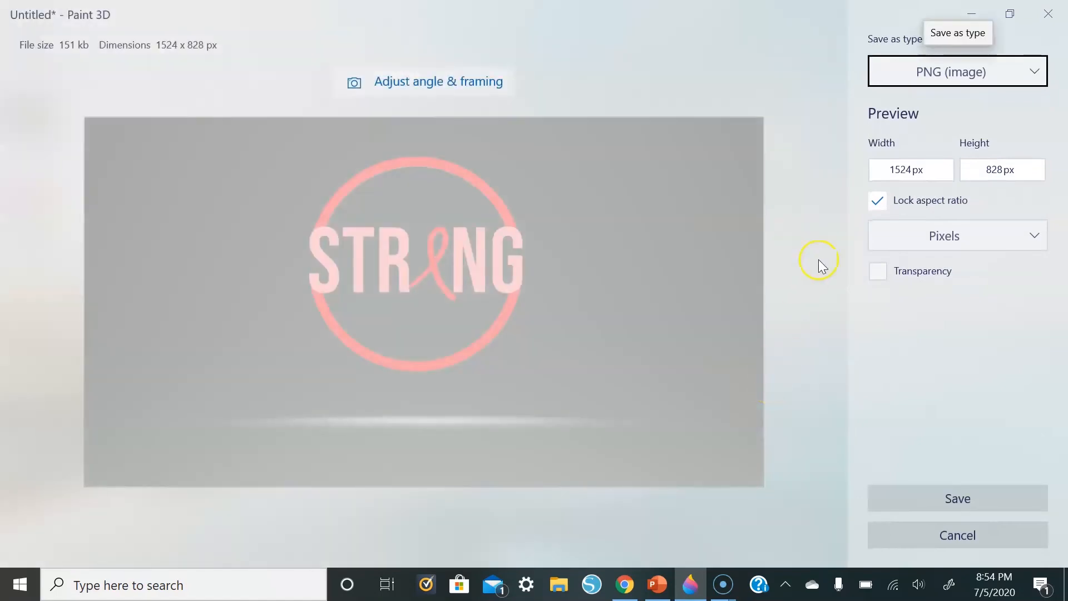
{"action": "left_click", "coordinate": [879, 271]}
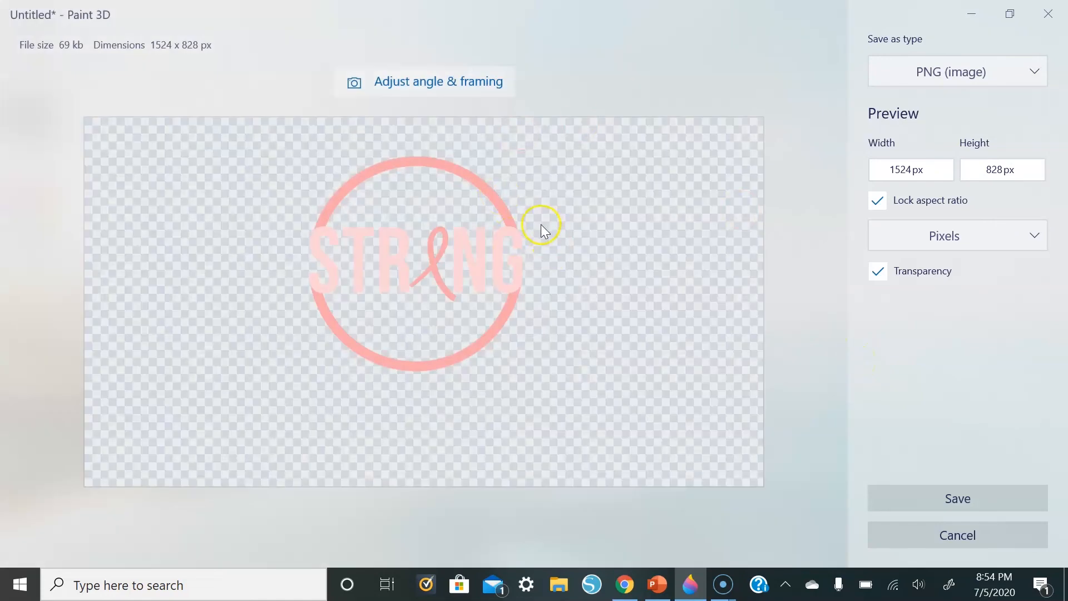
{"action": "left_click", "coordinate": [951, 497]}
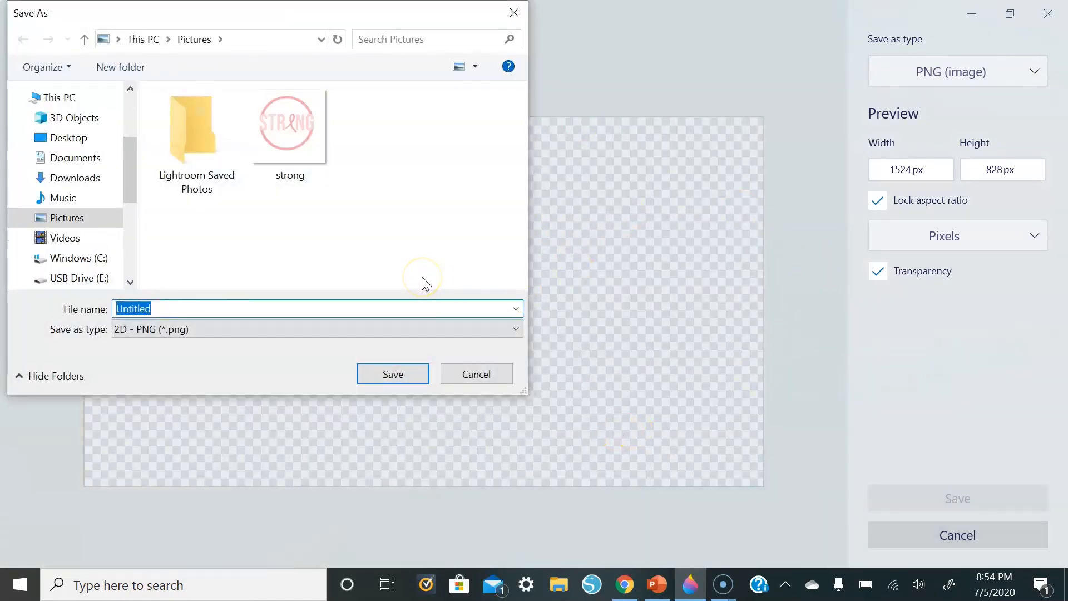
{"action": "type", "text": "strong 2"}
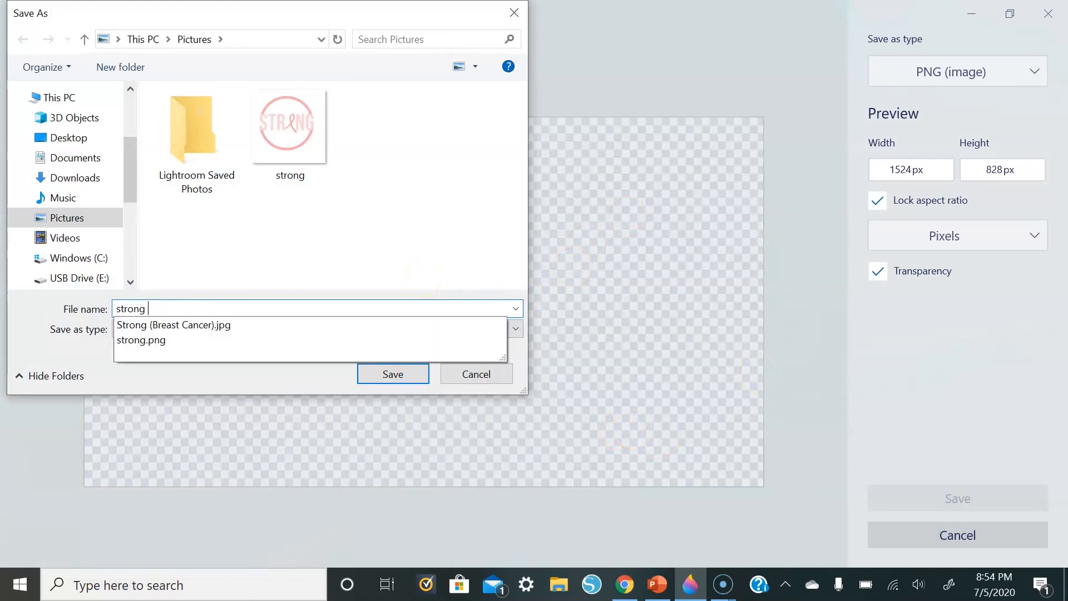
{"action": "left_click", "coordinate": [388, 374]}
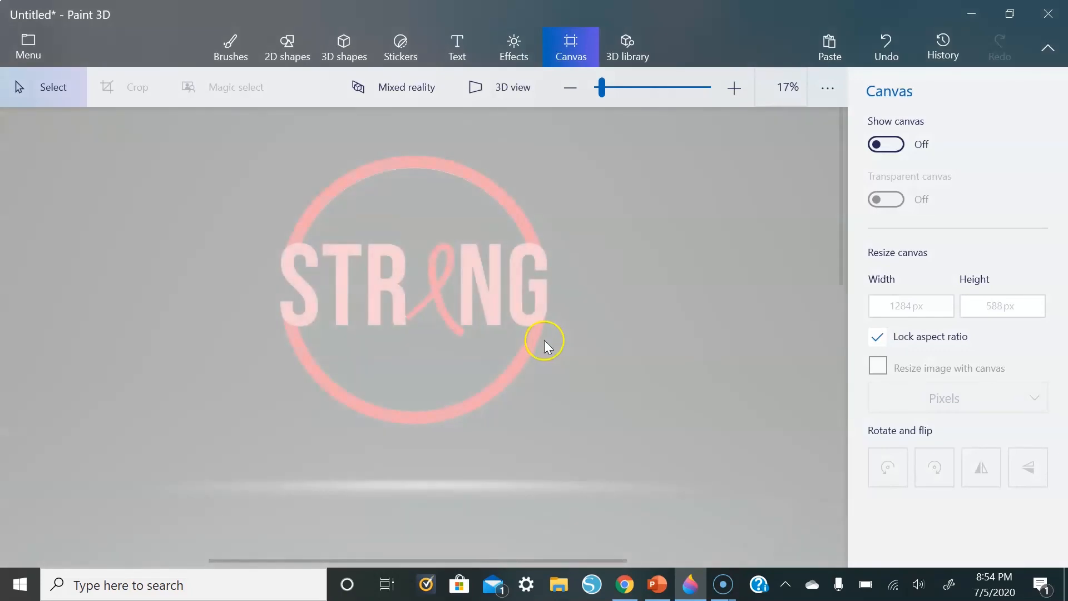